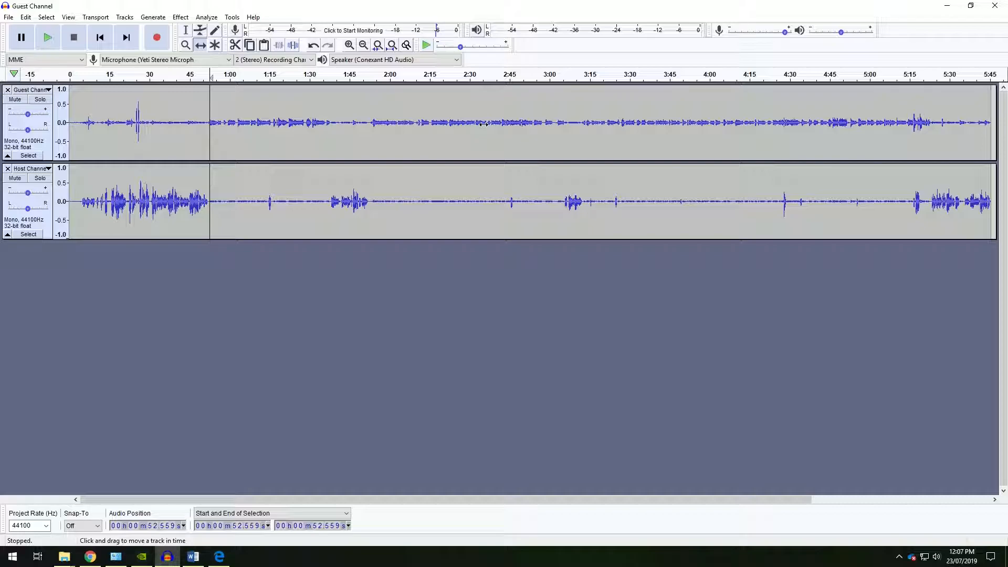
With the Time Shift tool, slide the Host Channel to start about 0:15 and the Guest Channel about 0:35.
{"action": "left_click", "coordinate": [201, 45]}
{"action": "left_click_drag", "start_coordinate": [308, 123], "coordinate": [428, 124]}
{"action": "left_click_drag", "start_coordinate": [291, 191], "coordinate": [332, 192]}
{"action": "left_click_drag", "start_coordinate": [323, 135], "coordinate": [296, 137]}
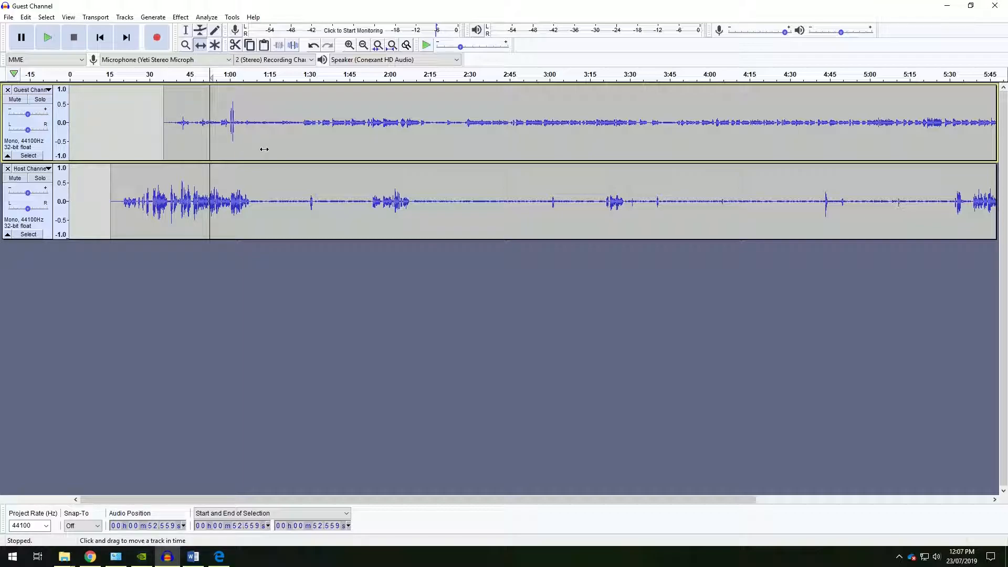
Slide the Guest Channel clip so it starts at about 0:15, in line with the Host Channel.
{"action": "left_click_drag", "start_coordinate": [264, 149], "coordinate": [329, 137]}
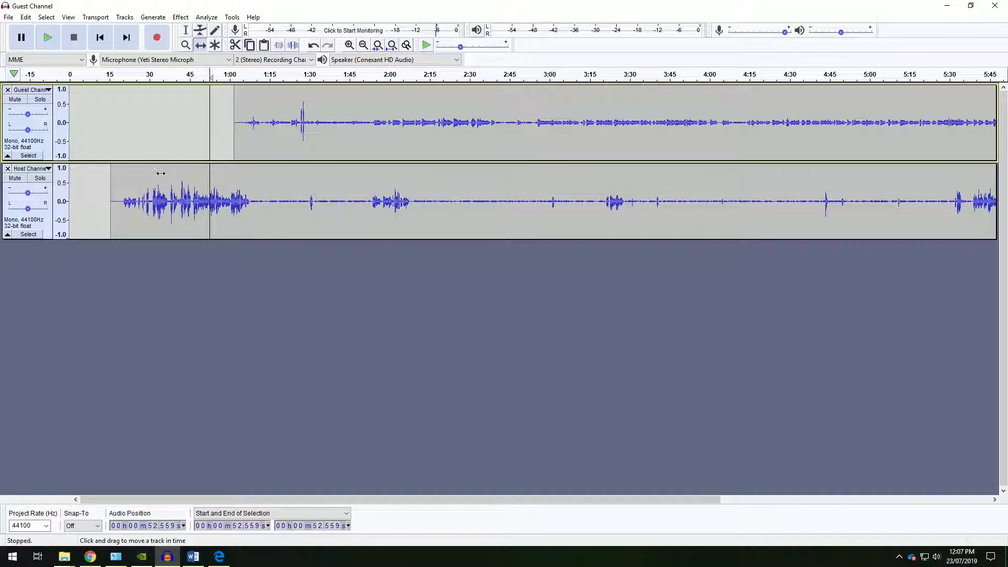
{"action": "left_click_drag", "start_coordinate": [310, 141], "coordinate": [185, 138]}
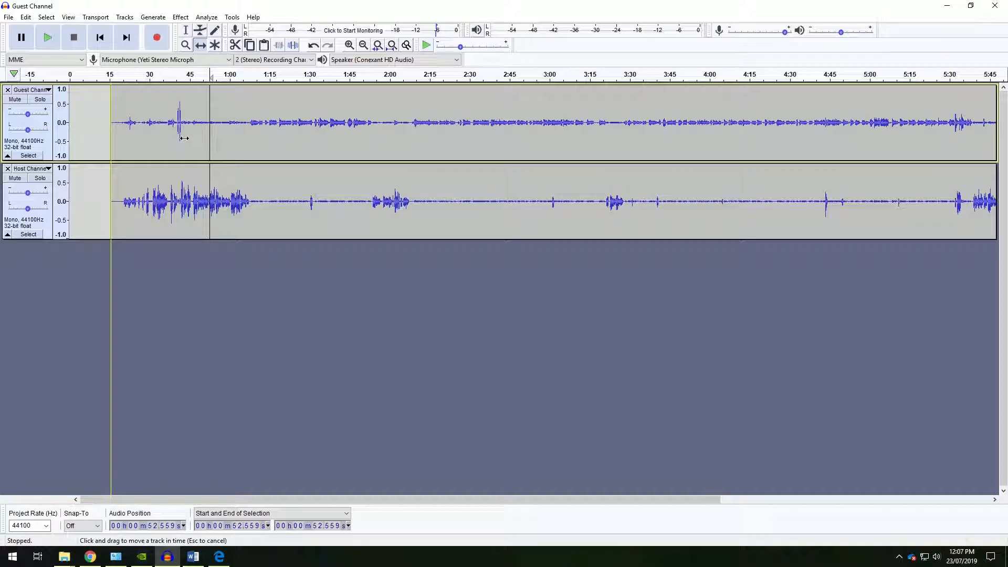
{"action": "left_click_drag", "start_coordinate": [185, 138], "coordinate": [184, 138]}
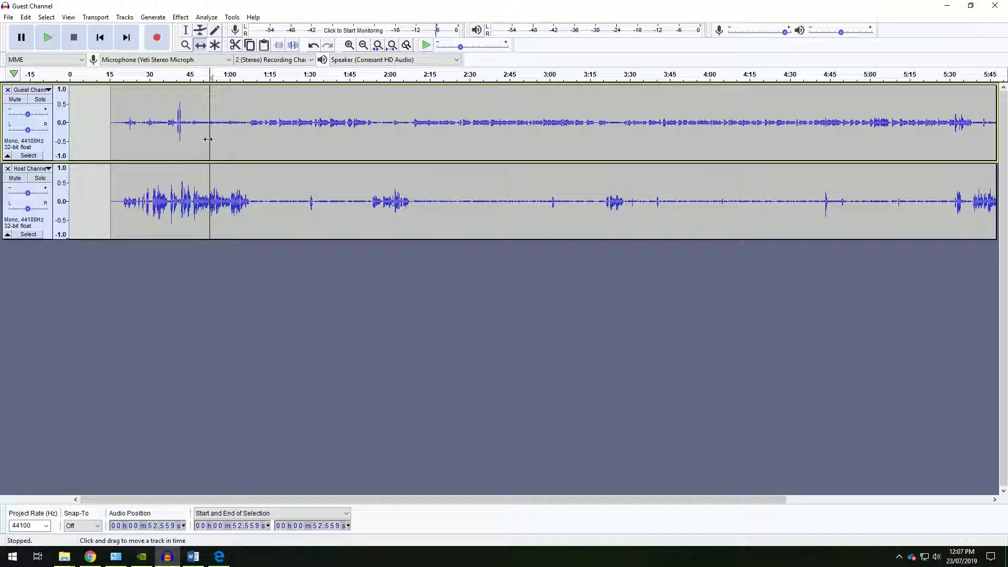
Shift both the Guest Channel and Host Channel clips later so each starts at about 0:42.
{"action": "left_click", "coordinate": [133, 177]}
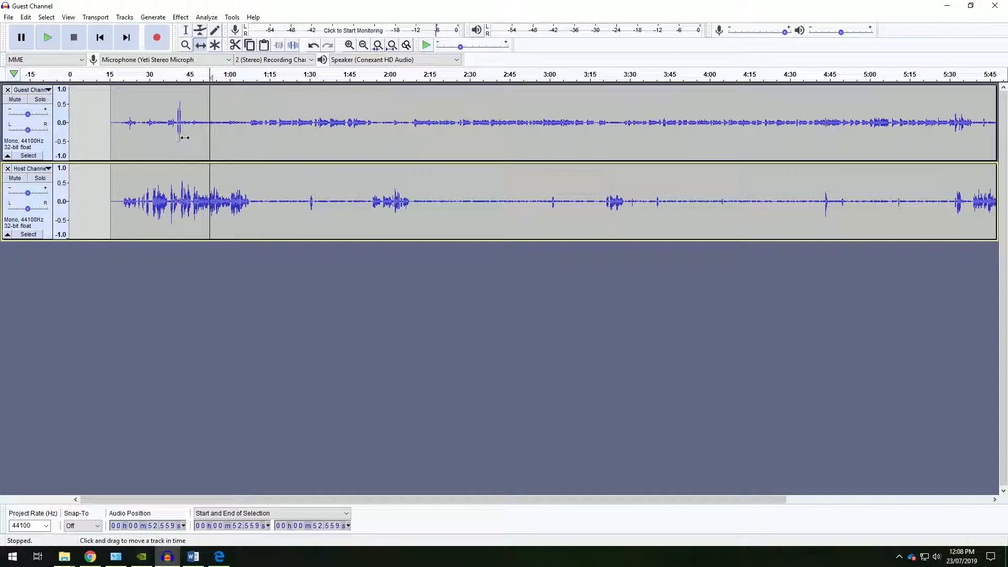
{"action": "left_click_drag", "start_coordinate": [262, 138], "coordinate": [331, 138]}
{"action": "left_click_drag", "start_coordinate": [209, 185], "coordinate": [274, 184]}
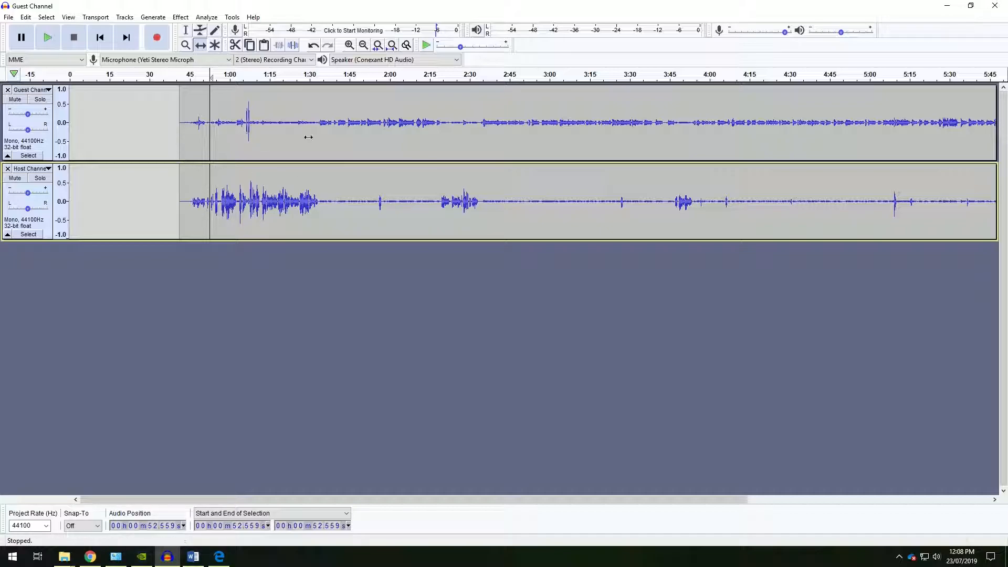
Align both tracks' starts to zero with Align Tracks, Start to Zero.
{"action": "left_click", "coordinate": [176, 103]}
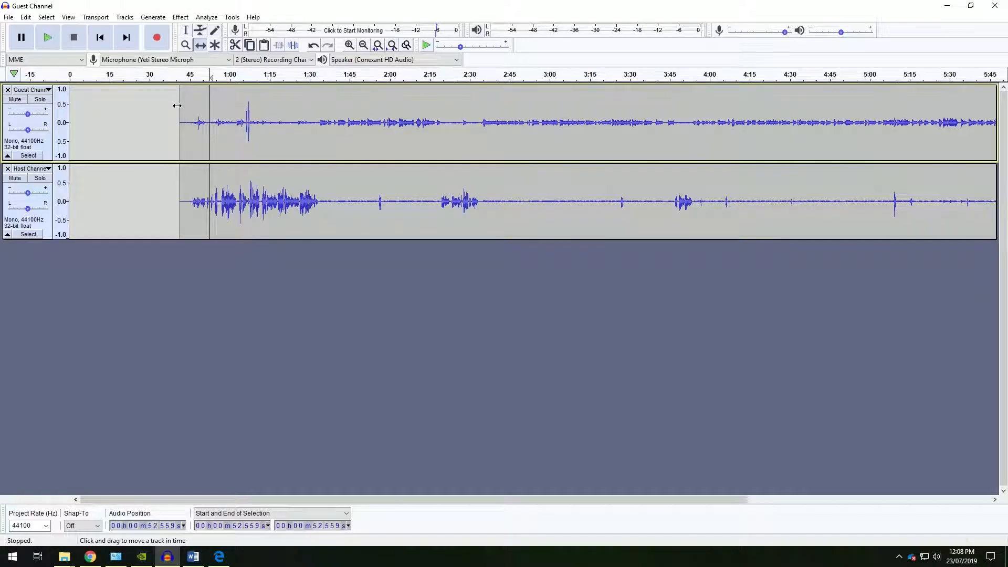
{"action": "left_click", "coordinate": [125, 17]}
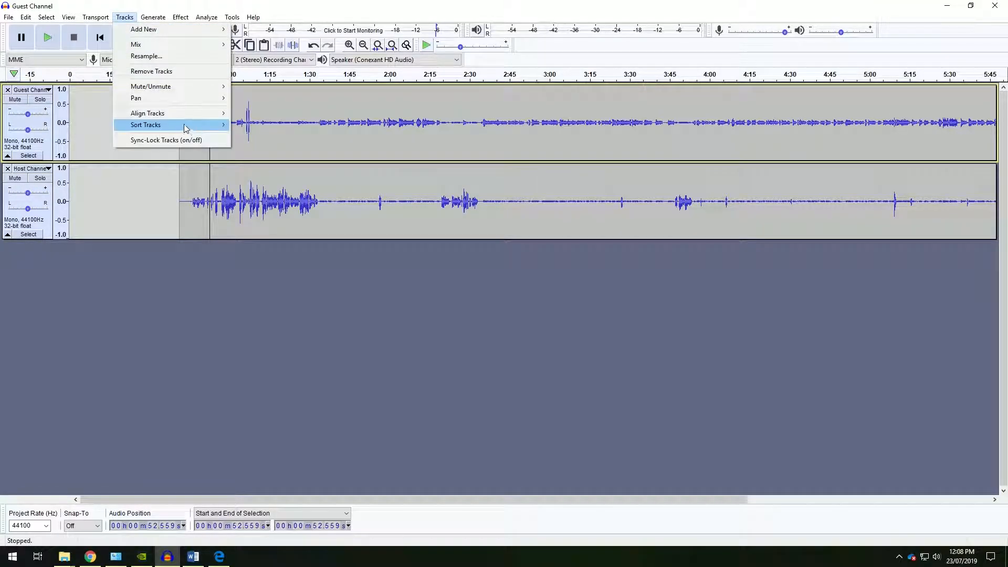
{"action": "mouse_move", "coordinate": [183, 115]}
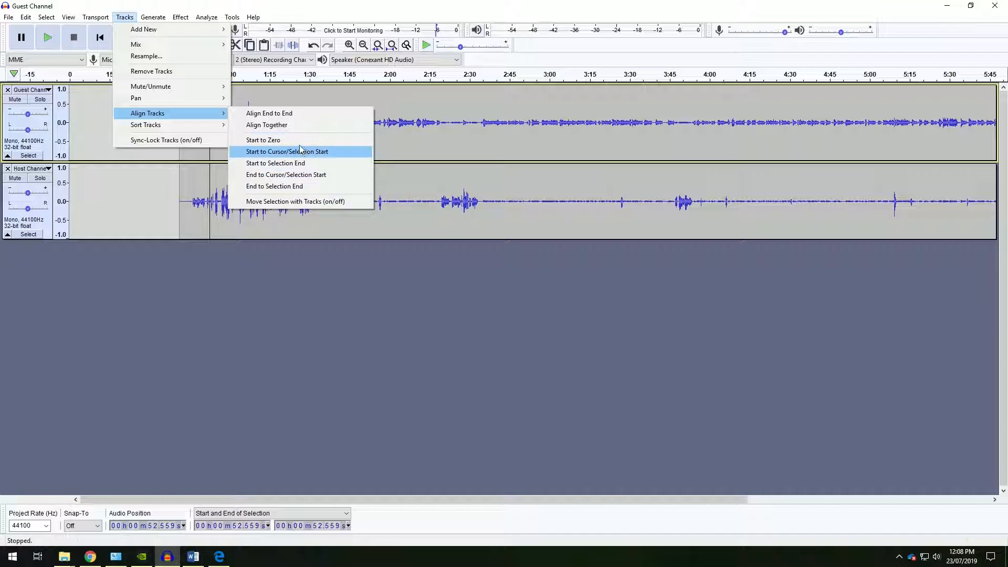
{"action": "left_click", "coordinate": [274, 139]}
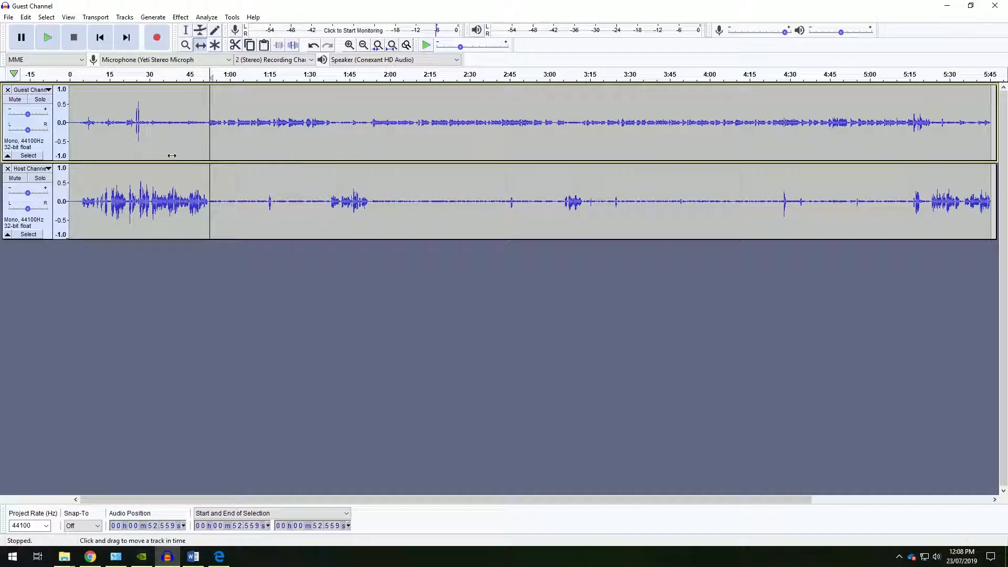
Slide the Guest Channel to start about 1:55 and the Host Channel to start about 1:05.
{"action": "left_click", "coordinate": [56, 146]}
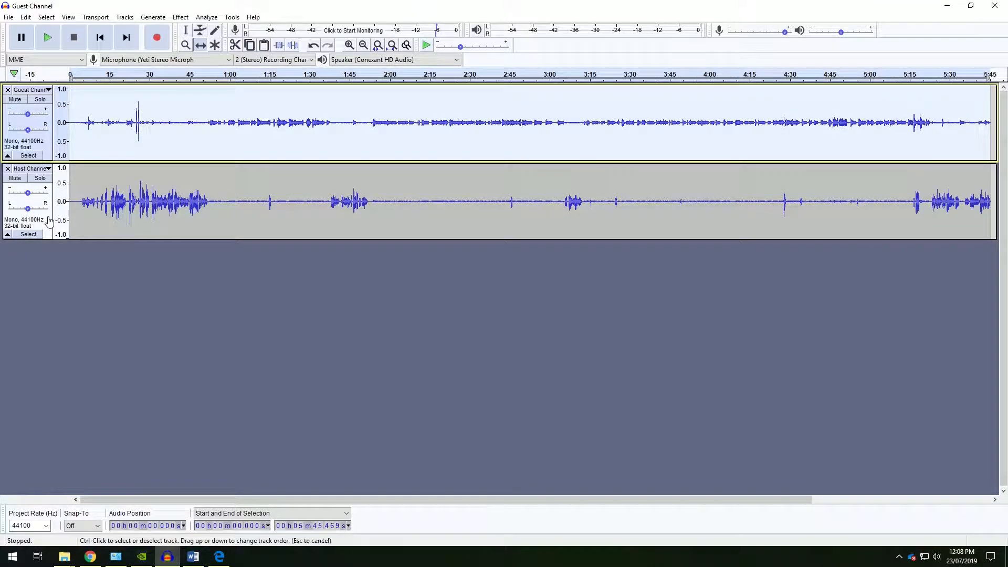
{"action": "left_click", "coordinate": [101, 167]}
{"action": "left_click_drag", "start_coordinate": [115, 139], "coordinate": [417, 139]}
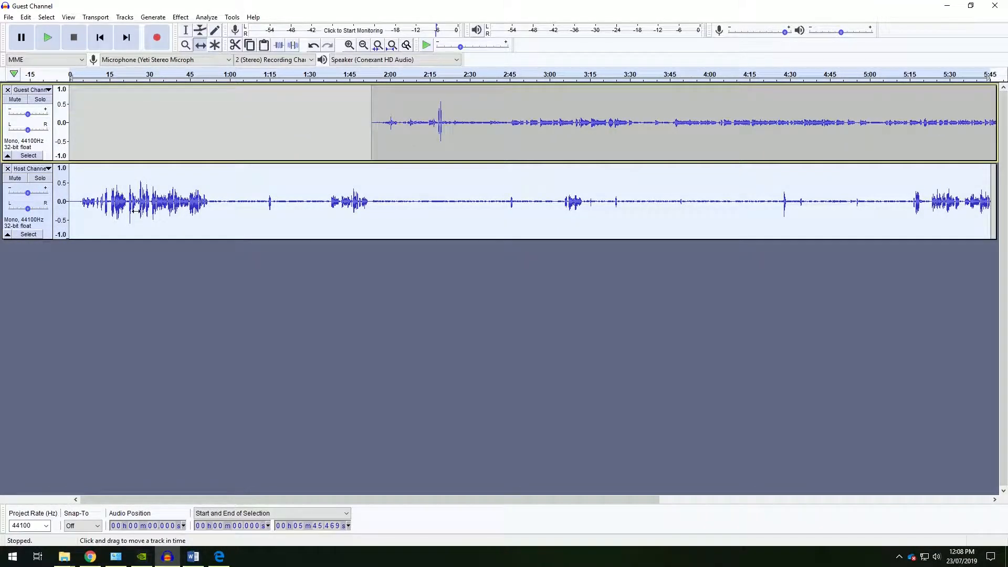
{"action": "left_click_drag", "start_coordinate": [155, 192], "coordinate": [328, 192]}
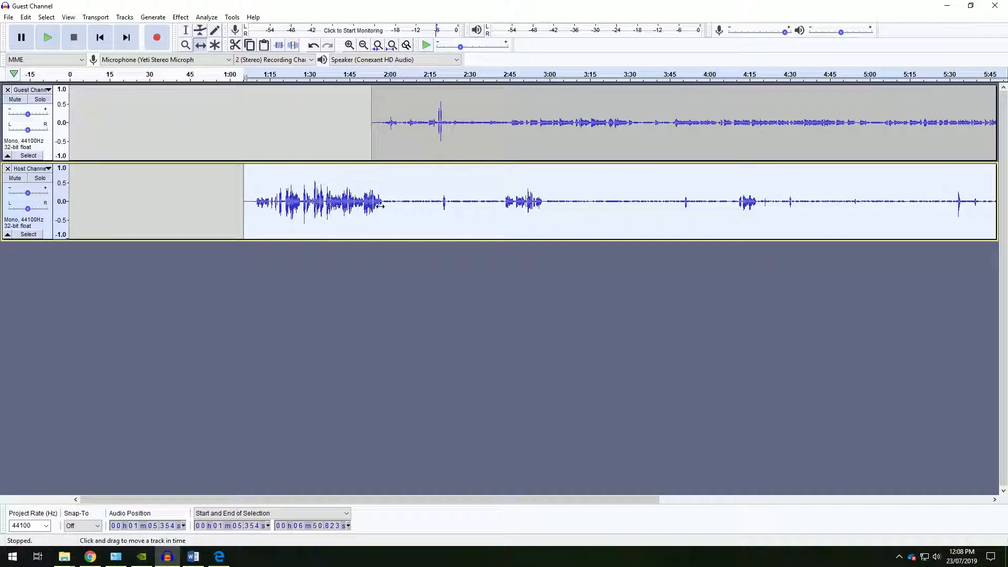
{"action": "mouse_move", "coordinate": [324, 190]}
{"action": "left_mouse_down"}
{"action": "mouse_move", "coordinate": [452, 178]}
{"action": "mouse_move", "coordinate": [325, 190]}
{"action": "left_mouse_up"}
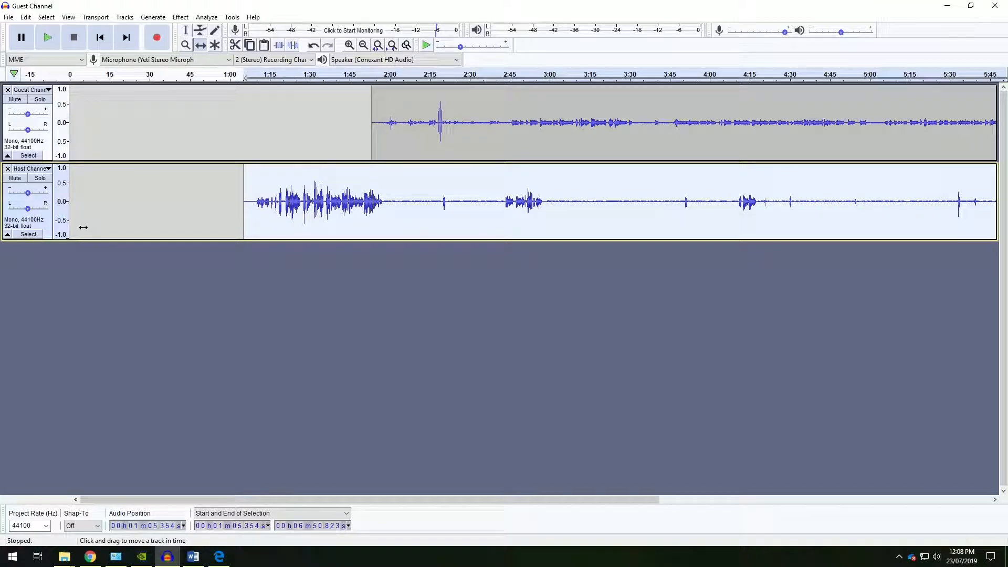
Select both tracks and align them together so they start at the same time.
{"action": "left_click", "coordinate": [34, 146], "text": "ctrl"}
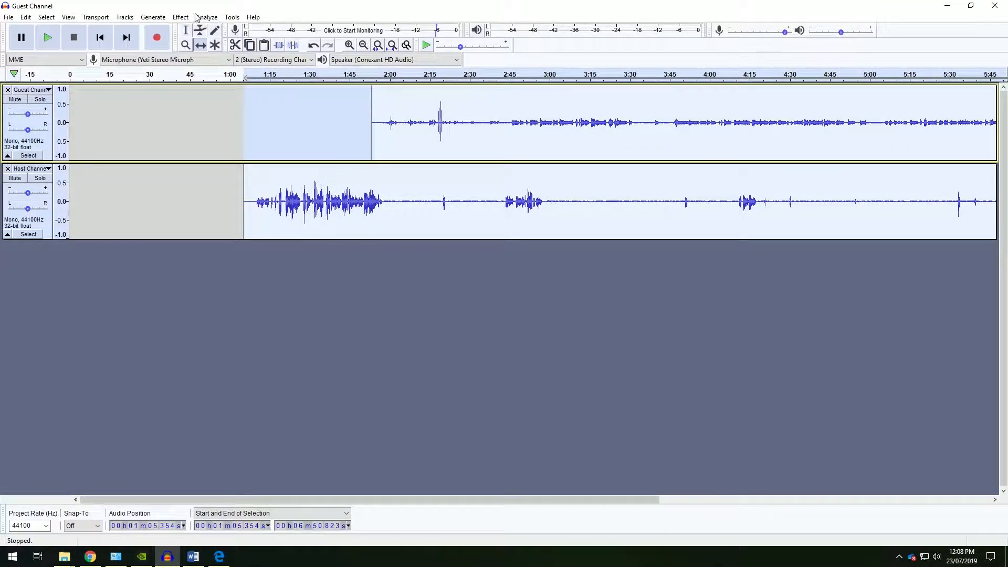
{"action": "left_click", "coordinate": [125, 18]}
{"action": "mouse_move", "coordinate": [187, 113]}
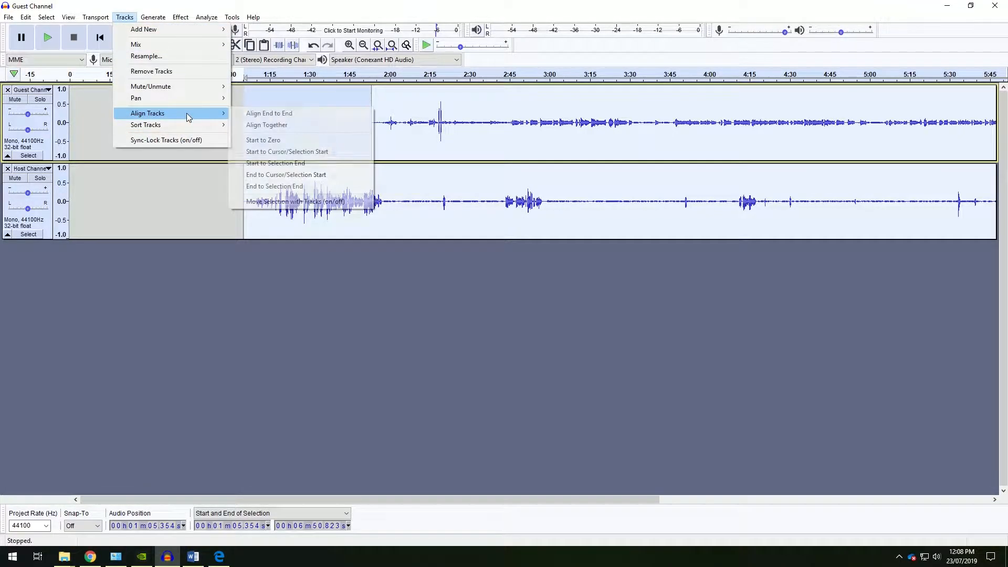
{"action": "left_click", "coordinate": [293, 126]}
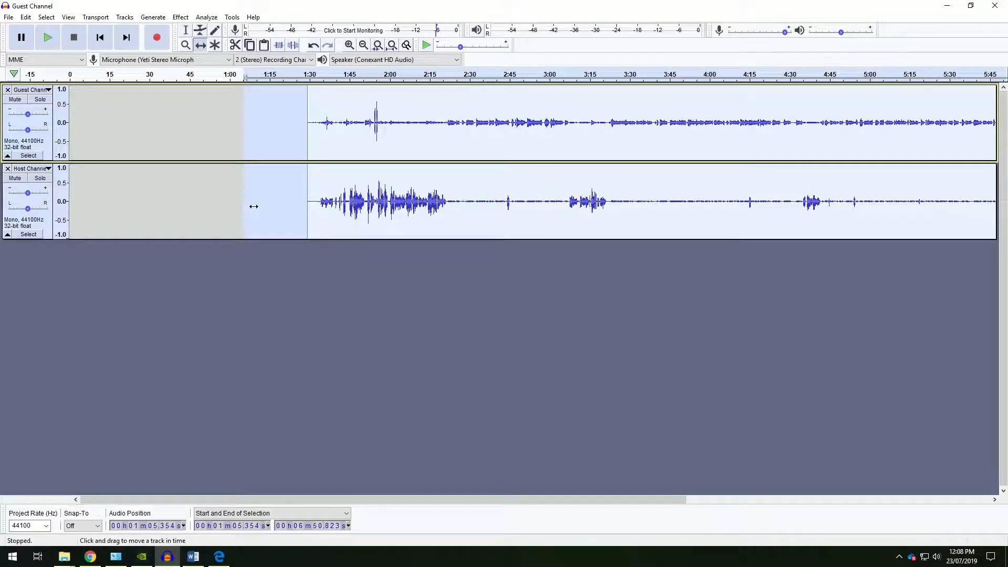
{"action": "left_click", "coordinate": [46, 147]}
{"action": "mouse_move", "coordinate": [338, 197]}
{"action": "left_mouse_down"}
{"action": "mouse_move", "coordinate": [215, 194]}
{"action": "mouse_move", "coordinate": [334, 192]}
{"action": "left_mouse_up"}
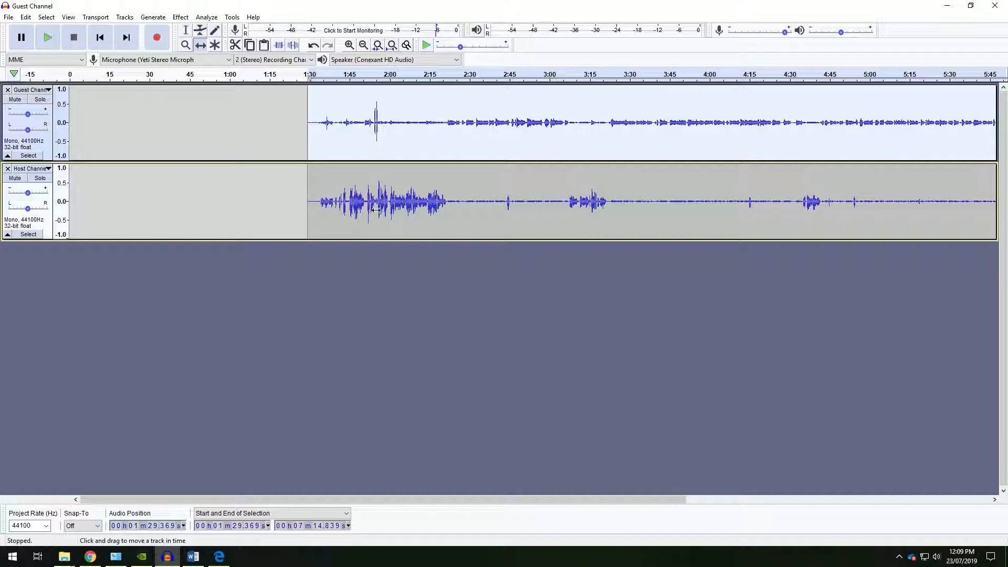
{"action": "left_click", "coordinate": [156, 19]}
{"action": "mouse_move", "coordinate": [124, 17]}
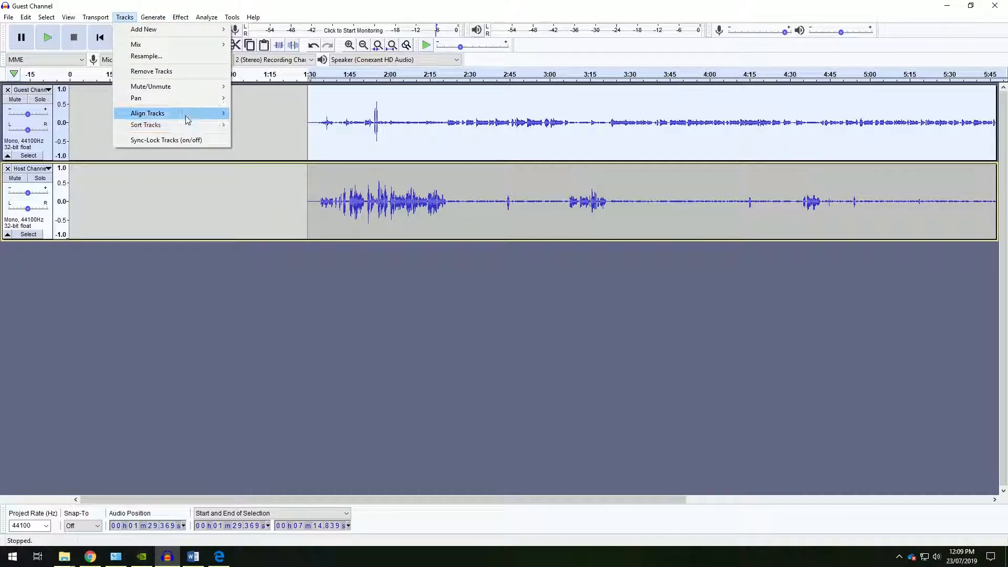
{"action": "left_click", "coordinate": [267, 208]}
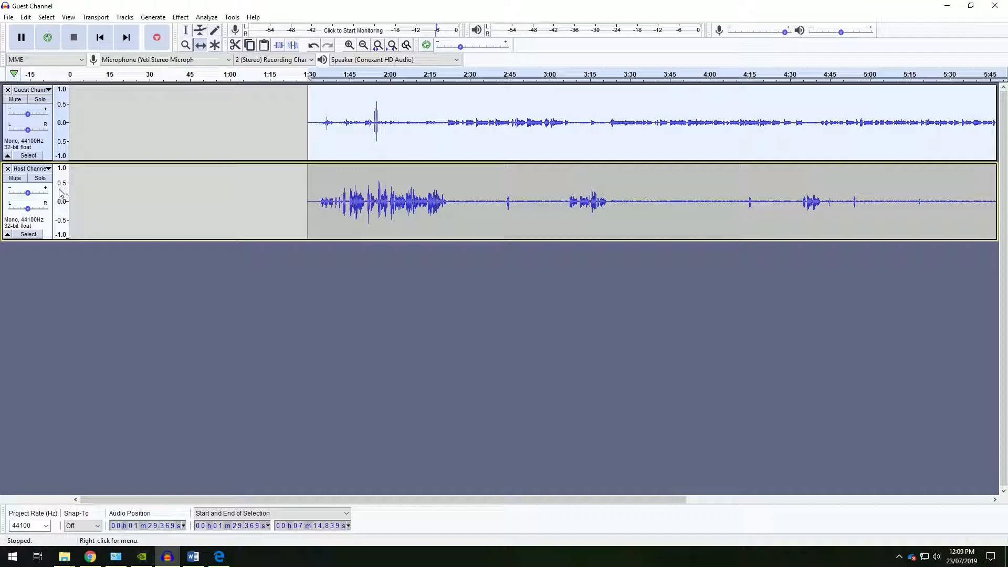
Select both tracks and align their starts back to zero.
{"action": "left_click_drag", "start_coordinate": [28, 192], "coordinate": [66, 205]}
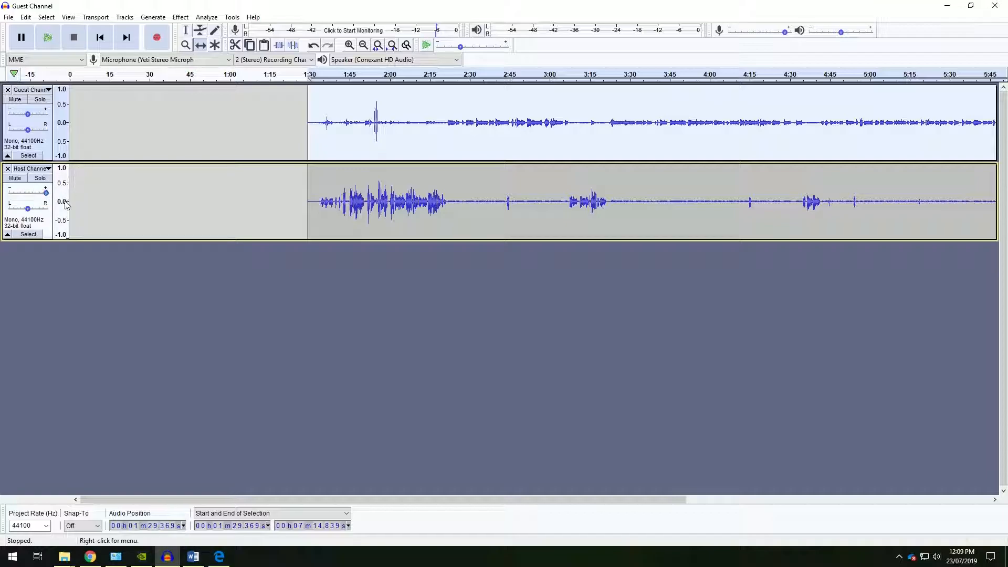
{"action": "left_click", "coordinate": [28, 193]}
{"action": "left_click", "coordinate": [46, 226], "text": "shift"}
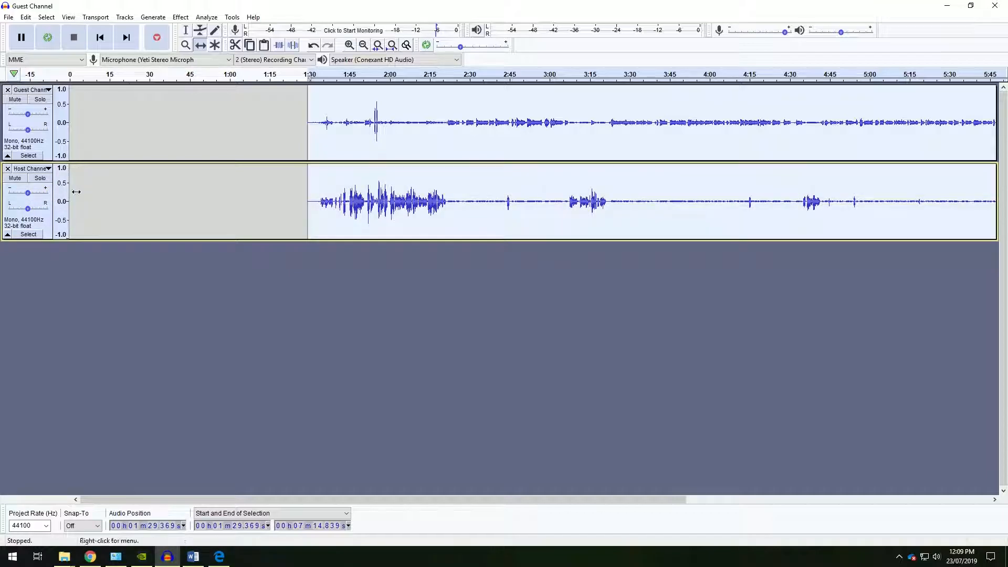
{"action": "left_click", "coordinate": [124, 17]}
{"action": "mouse_move", "coordinate": [173, 114]}
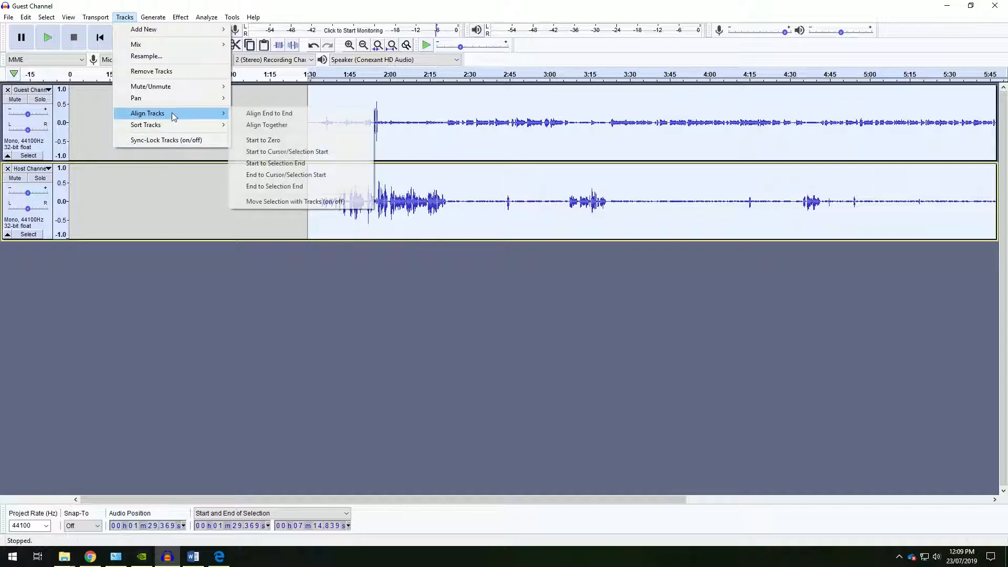
{"action": "left_click", "coordinate": [263, 140]}
{"action": "left_click", "coordinate": [369, 271]}
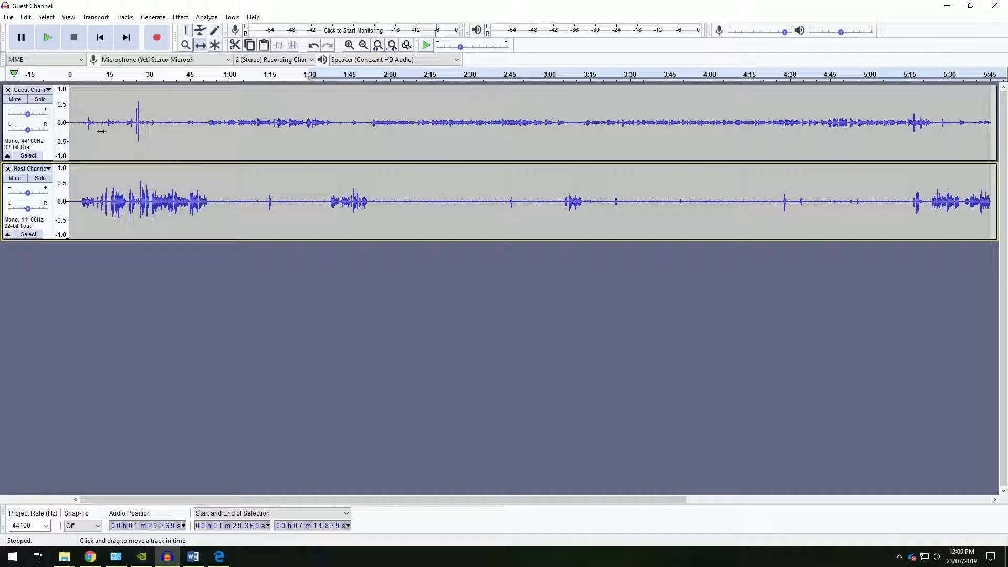
Select both tracks and turn on Sync-Lock Tracks.
{"action": "left_click", "coordinate": [32, 135]}
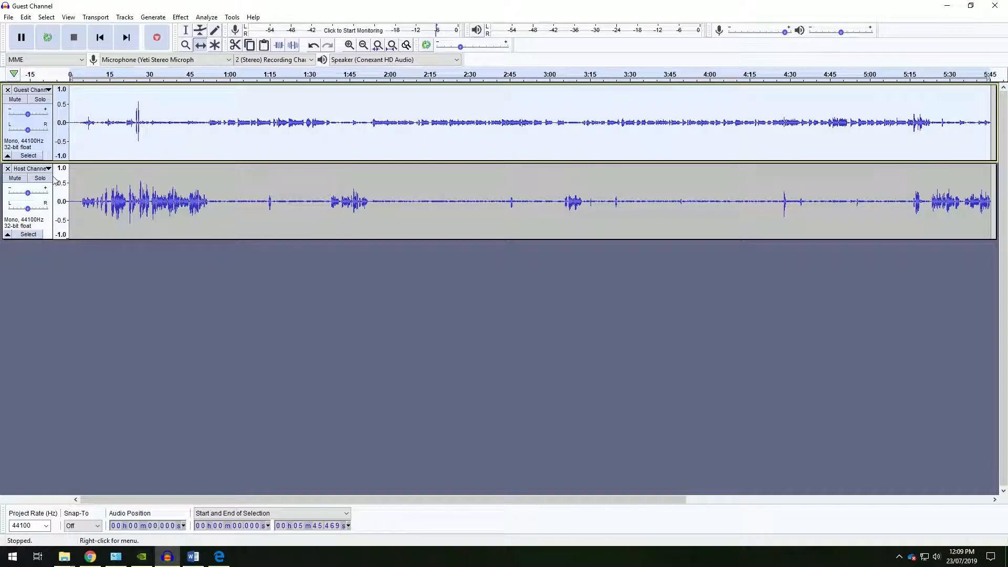
{"action": "left_click", "coordinate": [51, 221], "text": "shift"}
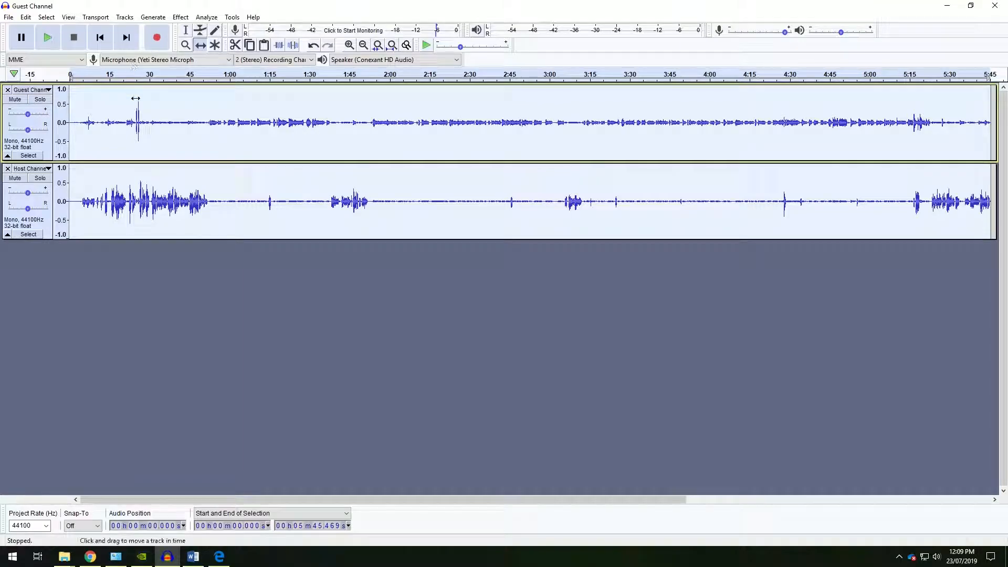
{"action": "left_click", "coordinate": [125, 16]}
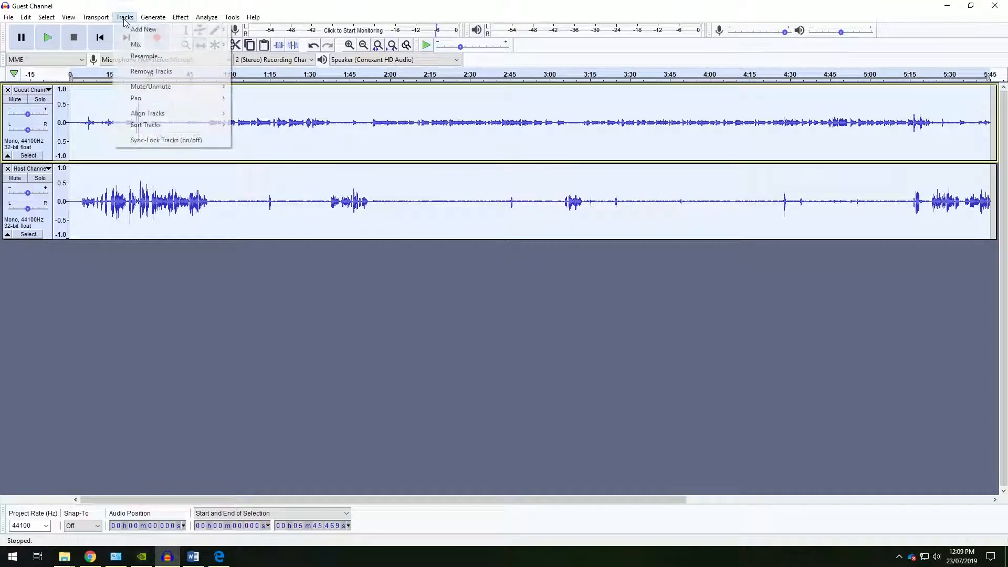
{"action": "left_click", "coordinate": [177, 141]}
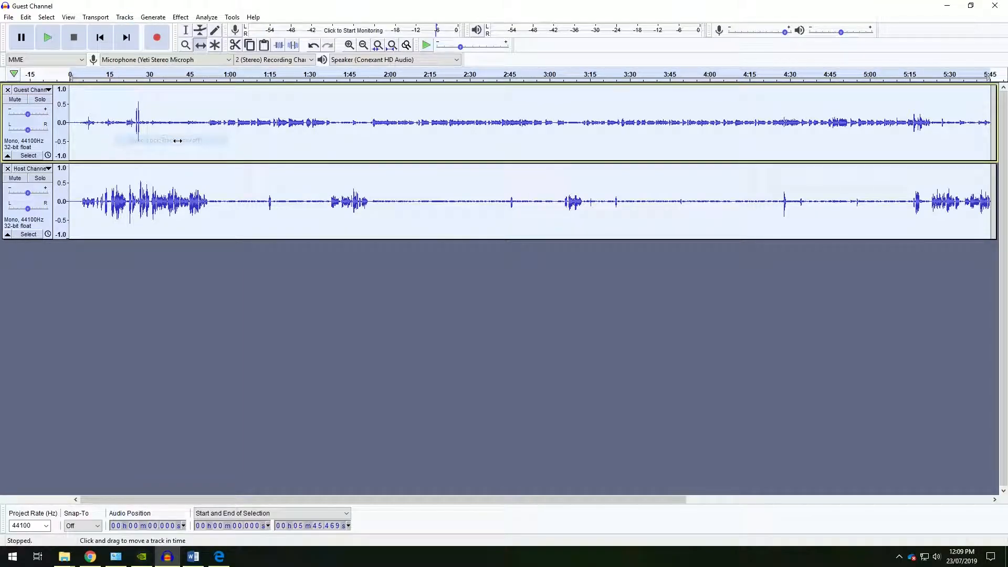
Slide the sync-locked tracks later together and then back to the start at zero.
{"action": "left_click", "coordinate": [49, 144]}
{"action": "left_click", "coordinate": [149, 265]}
{"action": "left_click_drag", "start_coordinate": [95, 142], "coordinate": [271, 142]}
{"action": "left_click_drag", "start_coordinate": [356, 165], "coordinate": [385, 182]}
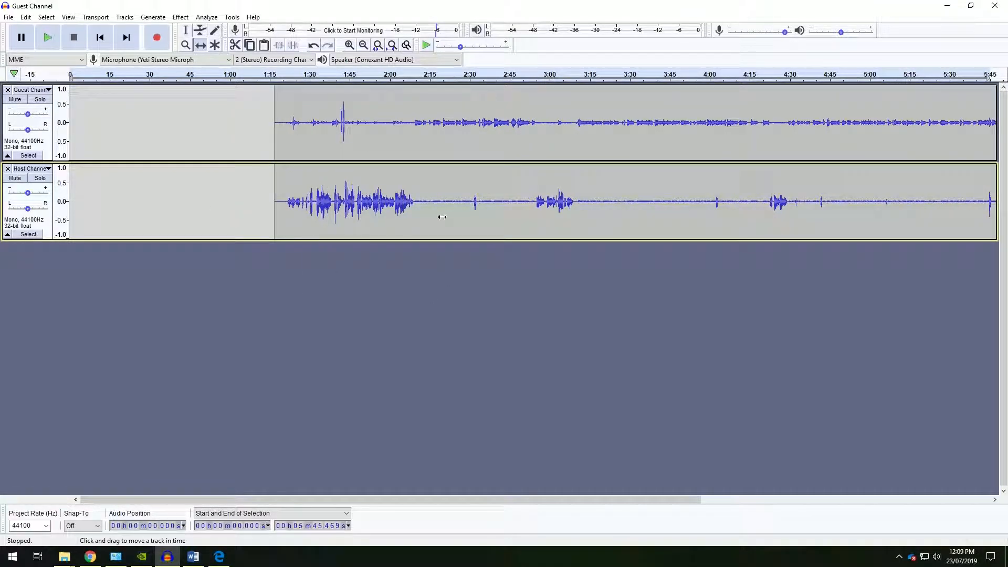
{"action": "left_click_drag", "start_coordinate": [384, 127], "coordinate": [260, 181]}
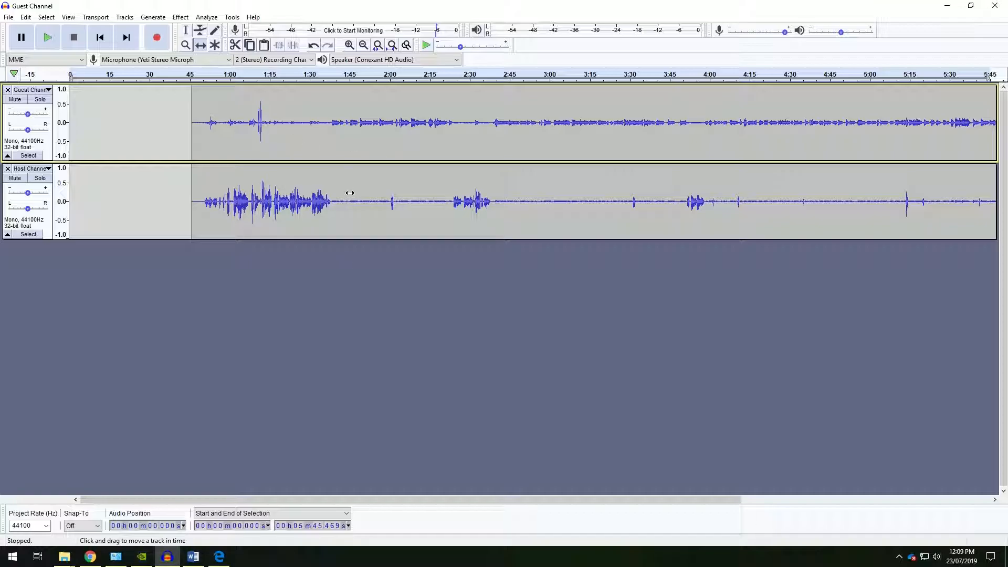
{"action": "left_click_drag", "start_coordinate": [332, 143], "coordinate": [192, 174]}
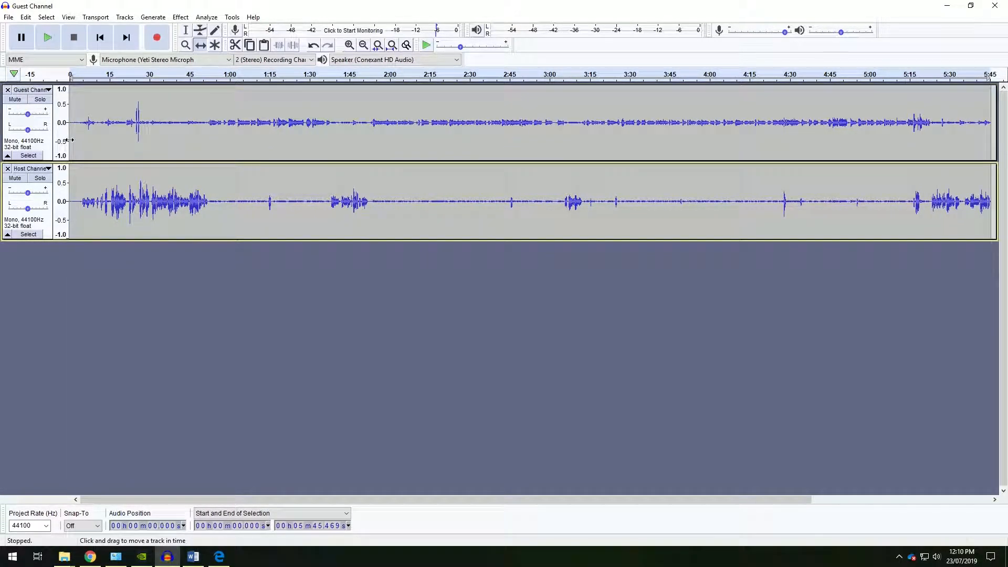
Turn off Sync-Lock Tracks.
{"action": "left_click", "coordinate": [124, 17]}
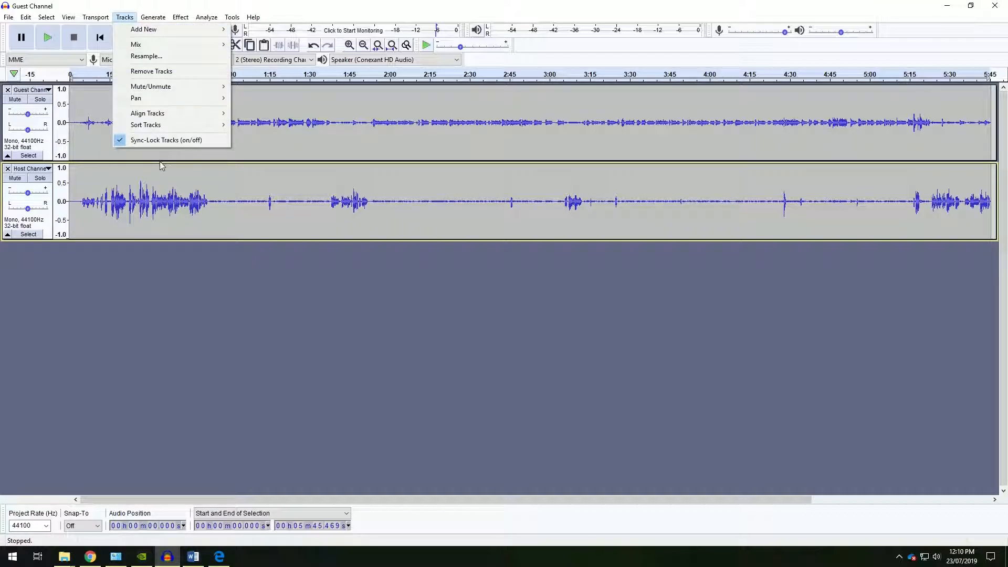
{"action": "left_click", "coordinate": [148, 140]}
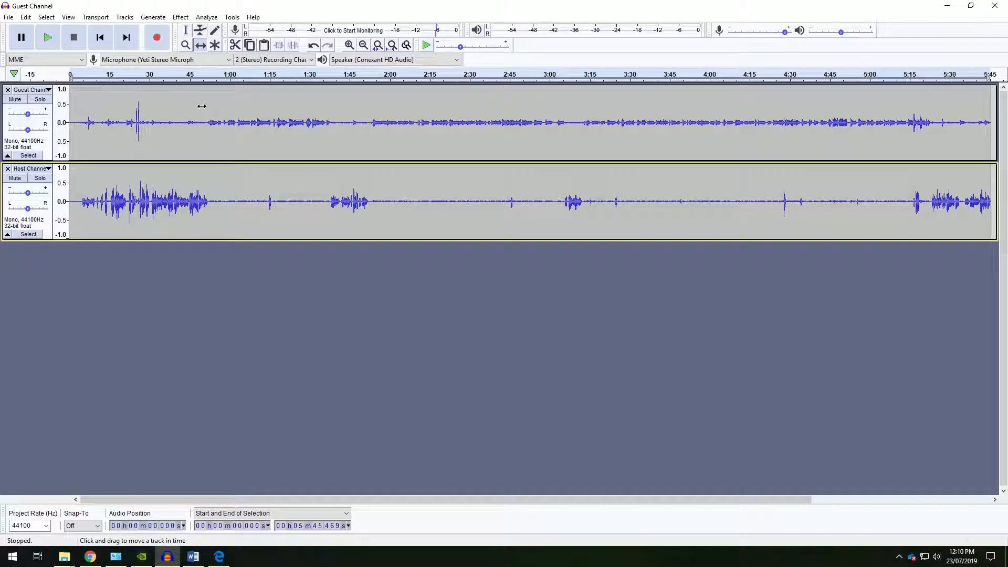
{"action": "left_click", "coordinate": [25, 17]}
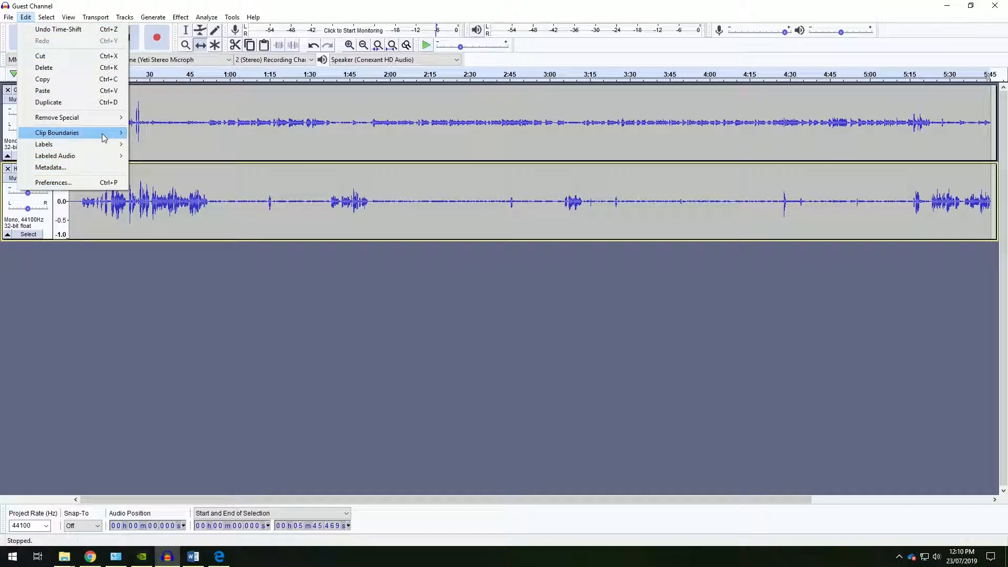
{"action": "mouse_move", "coordinate": [103, 137]}
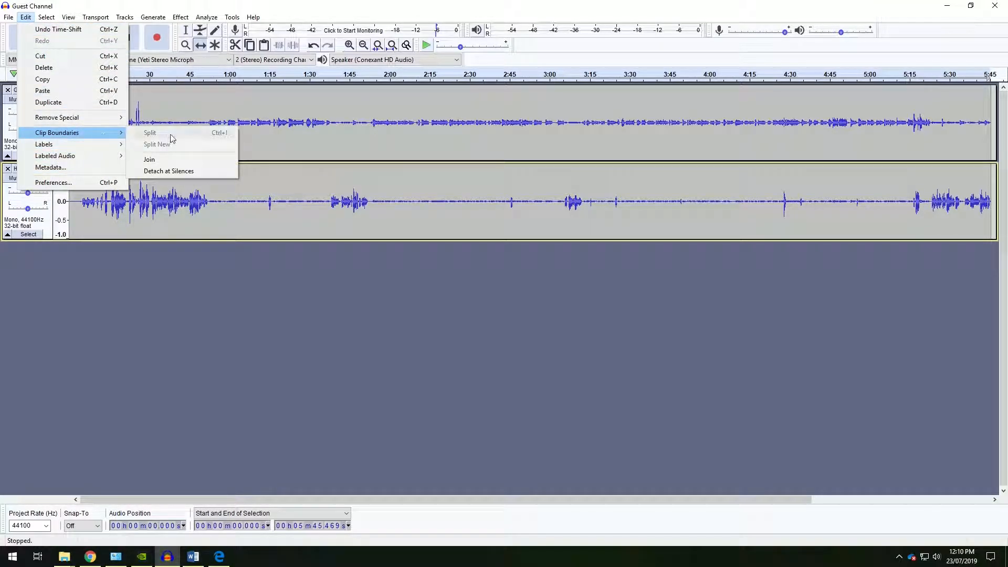
{"action": "left_click", "coordinate": [395, 292]}
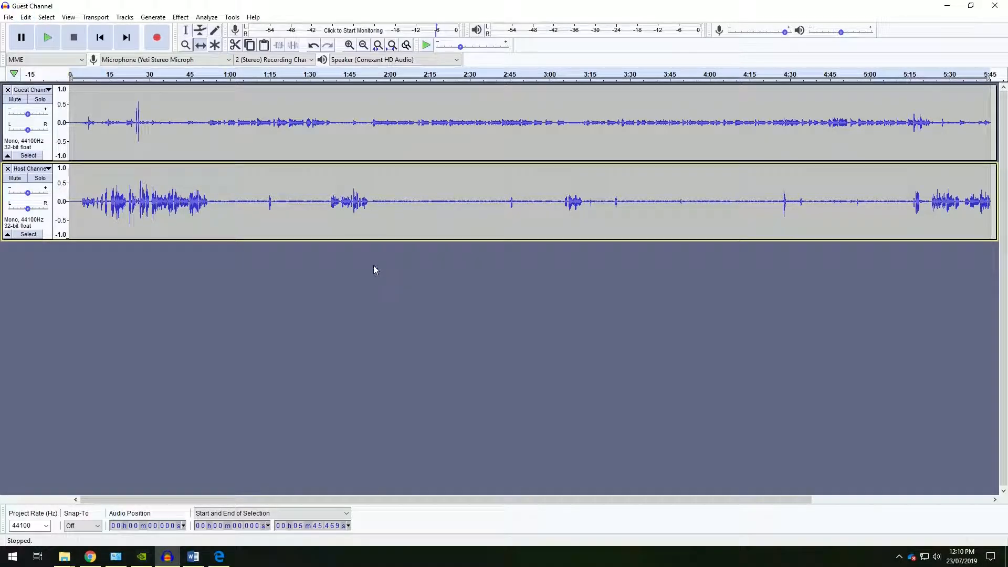
Split both tracks at about 2:31 by selecting from there to the end and applying Split.
{"action": "left_click", "coordinate": [364, 45]}
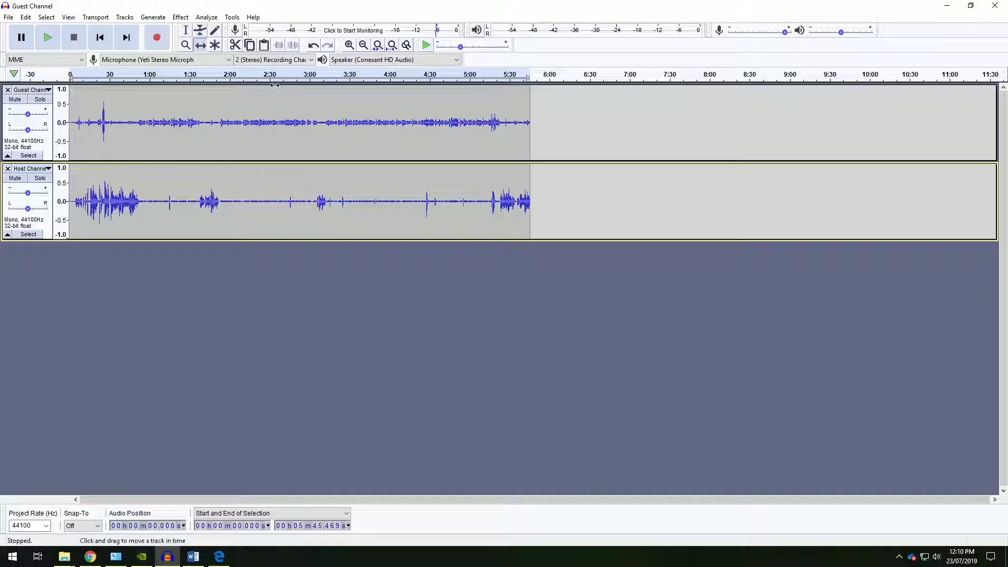
{"action": "left_click", "coordinate": [186, 31]}
{"action": "left_click_drag", "start_coordinate": [271, 87], "coordinate": [523, 188]}
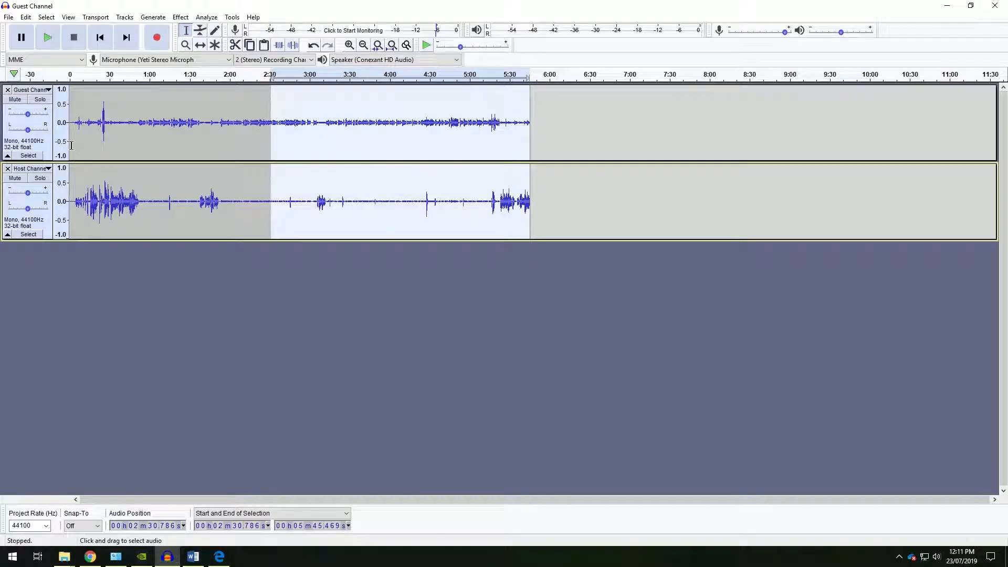
{"action": "left_click", "coordinate": [27, 18]}
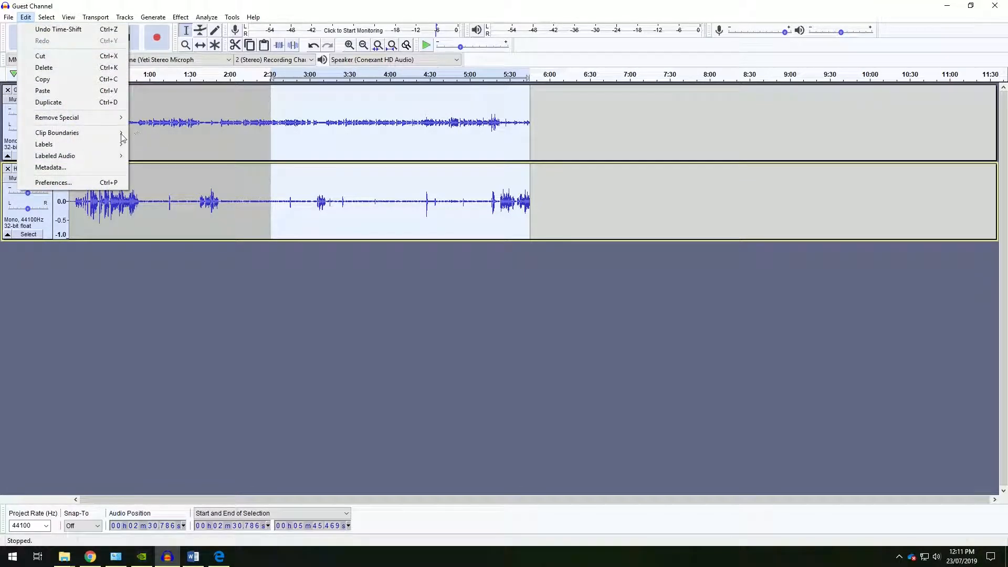
{"action": "mouse_move", "coordinate": [106, 134]}
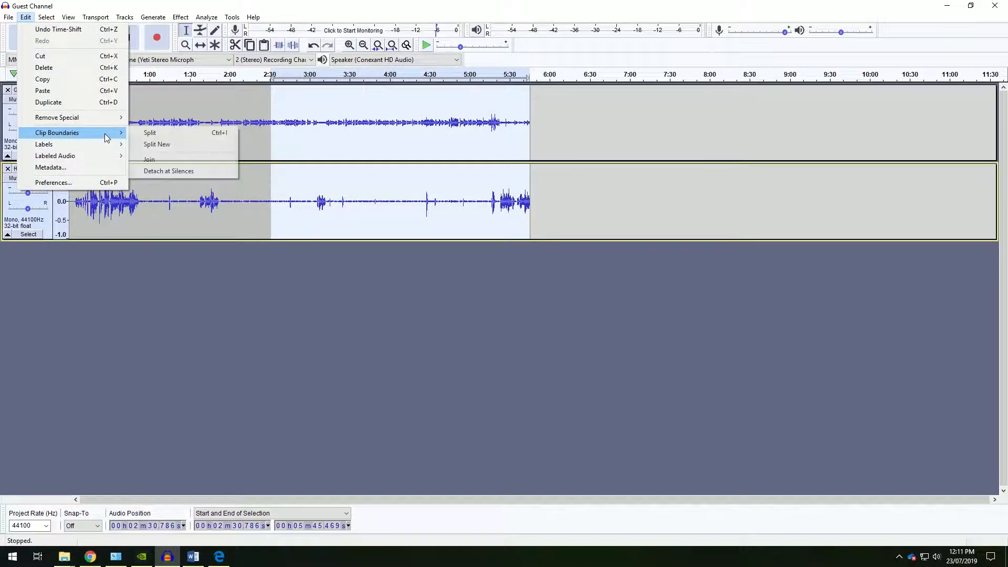
{"action": "left_click", "coordinate": [175, 134]}
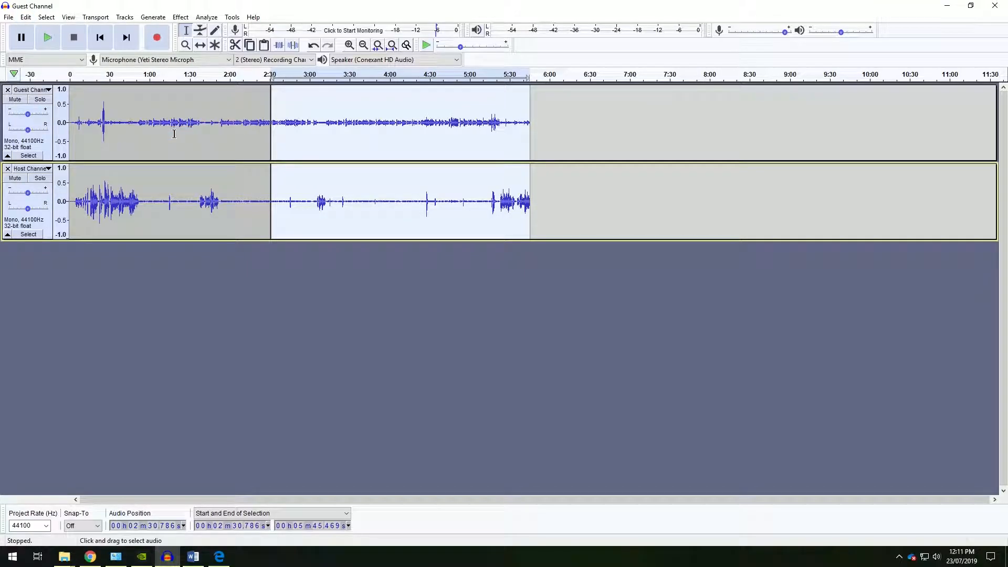
Slide the split-off end sections of both tracks later, then back to the split point.
{"action": "left_click", "coordinate": [201, 46]}
{"action": "left_click", "coordinate": [351, 304]}
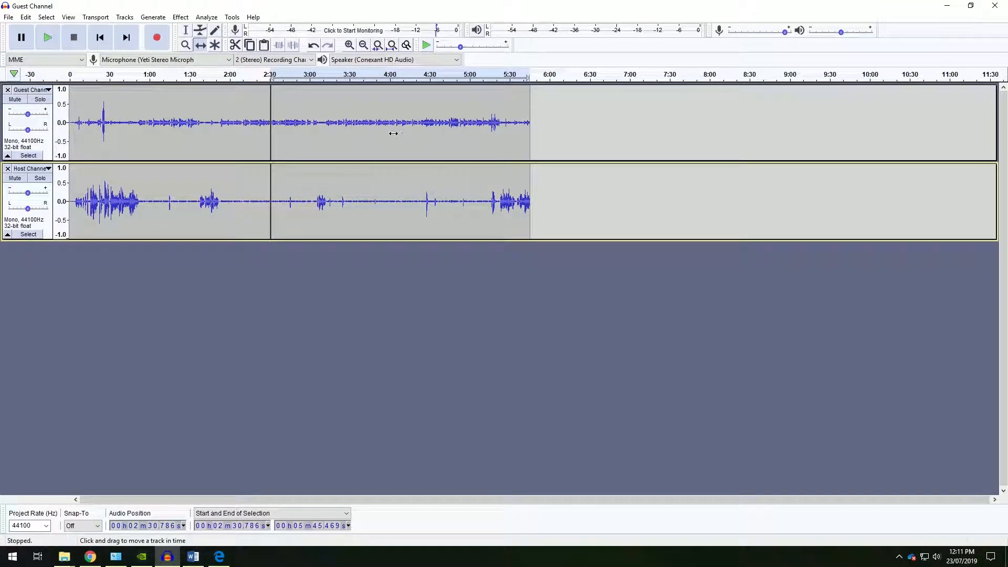
{"action": "left_click_drag", "start_coordinate": [393, 133], "coordinate": [521, 135]}
{"action": "left_click_drag", "start_coordinate": [441, 181], "coordinate": [570, 183]}
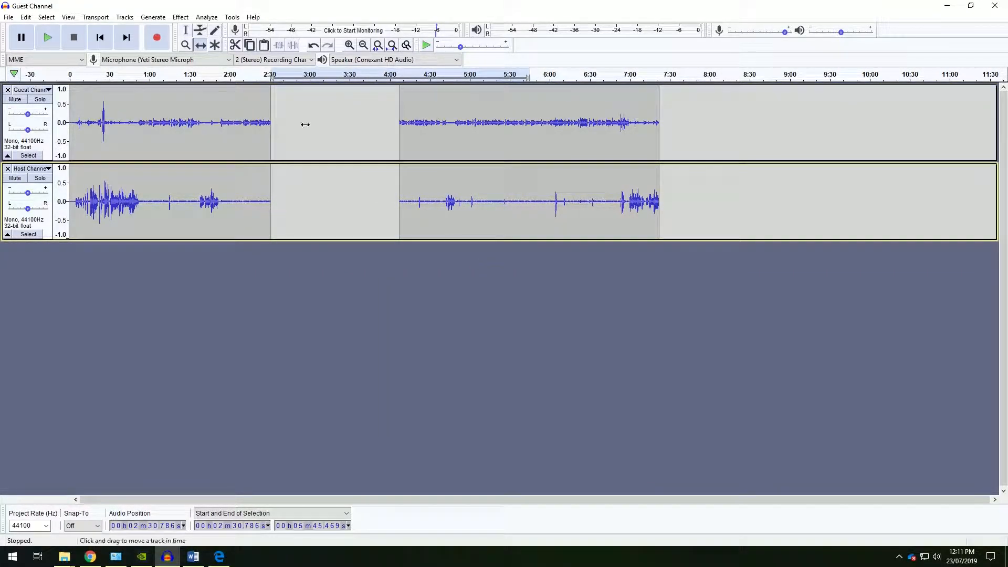
{"action": "left_click_drag", "start_coordinate": [477, 122], "coordinate": [313, 135]}
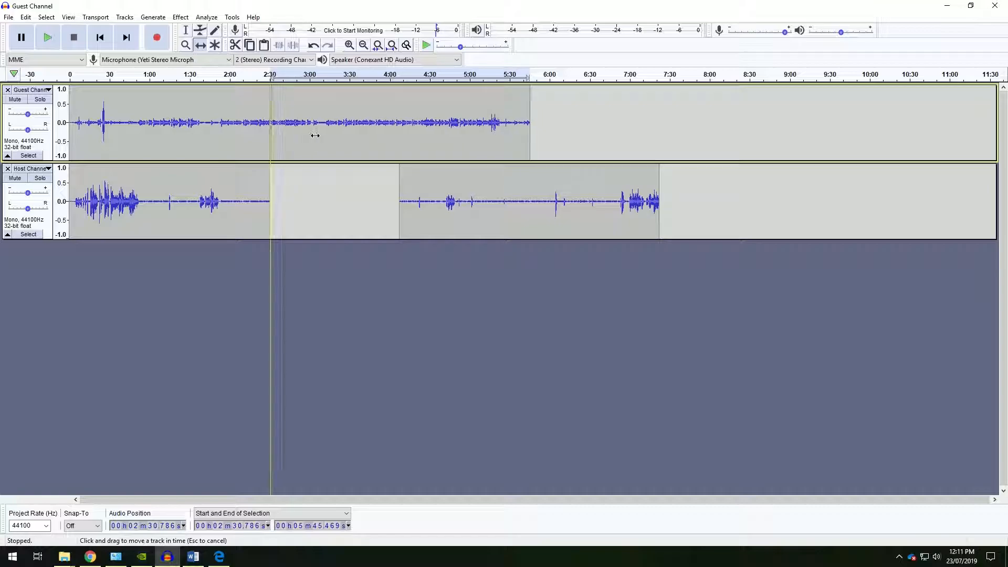
{"action": "left_click_drag", "start_coordinate": [455, 202], "coordinate": [327, 206]}
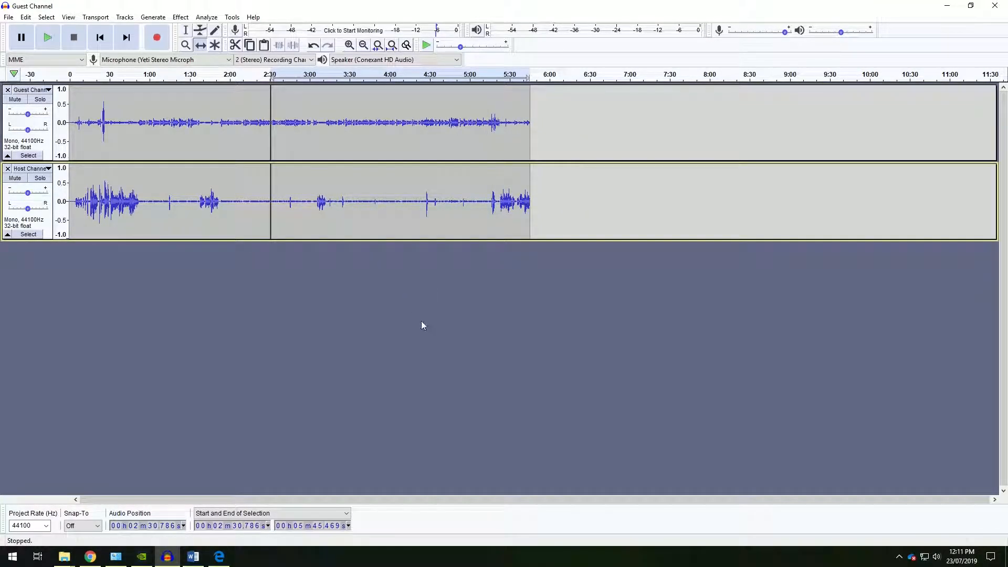
Undo and redo the last edits.
{"action": "key", "text": "ctrl+z"}
{"action": "key", "text": "ctrl+z"}
{"action": "key", "text": "ctrl+y"}
{"action": "key", "text": "ctrl+y"}
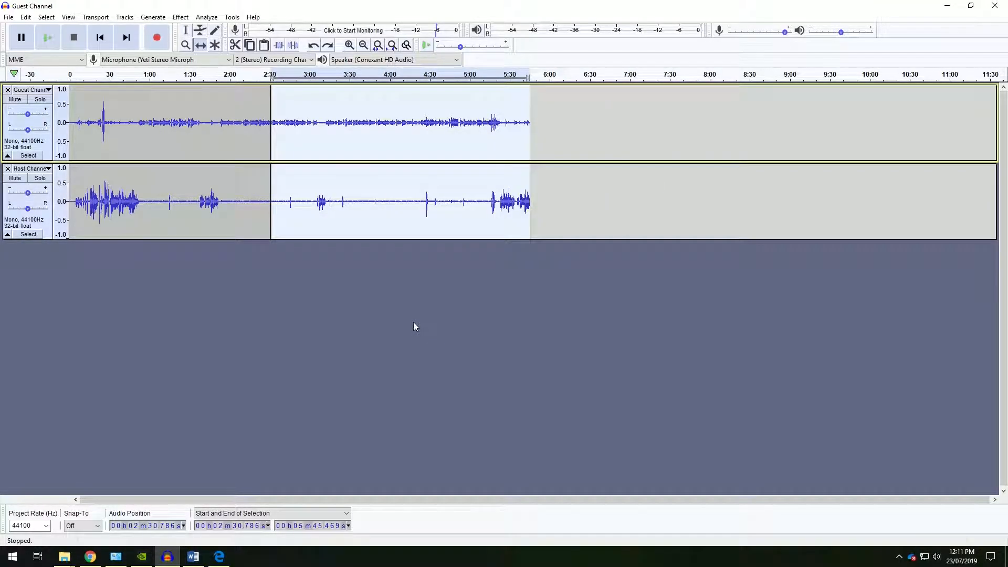
Split both tracks at about 1:42 and 4:17.
{"action": "left_click", "coordinate": [414, 322]}
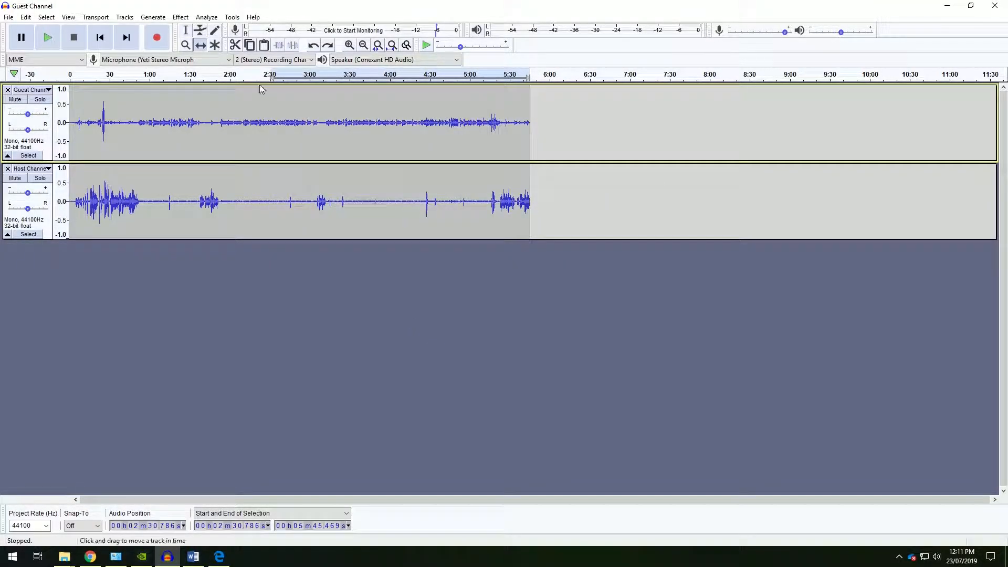
{"action": "left_click", "coordinate": [186, 30]}
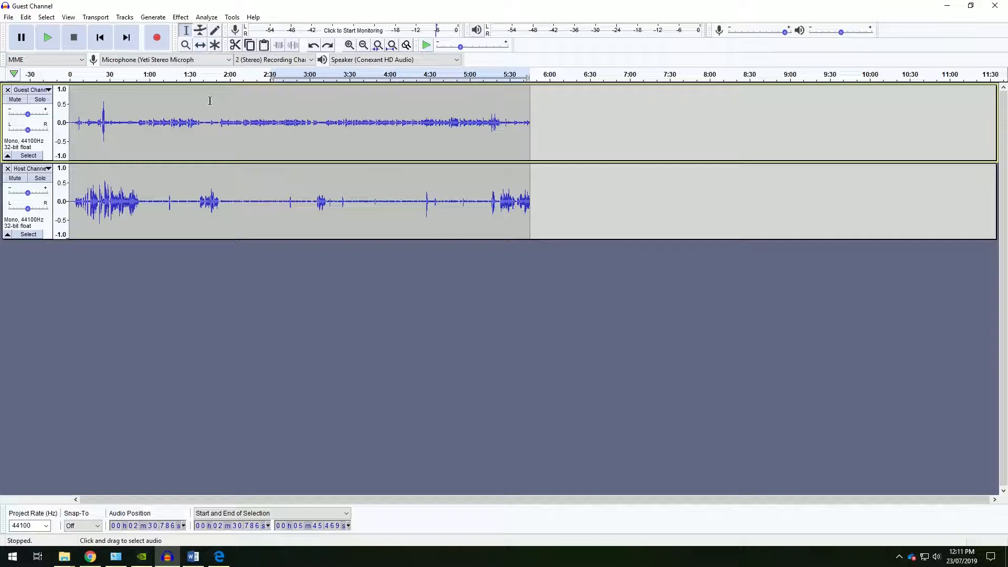
{"action": "left_click_drag", "start_coordinate": [205, 87], "coordinate": [415, 200]}
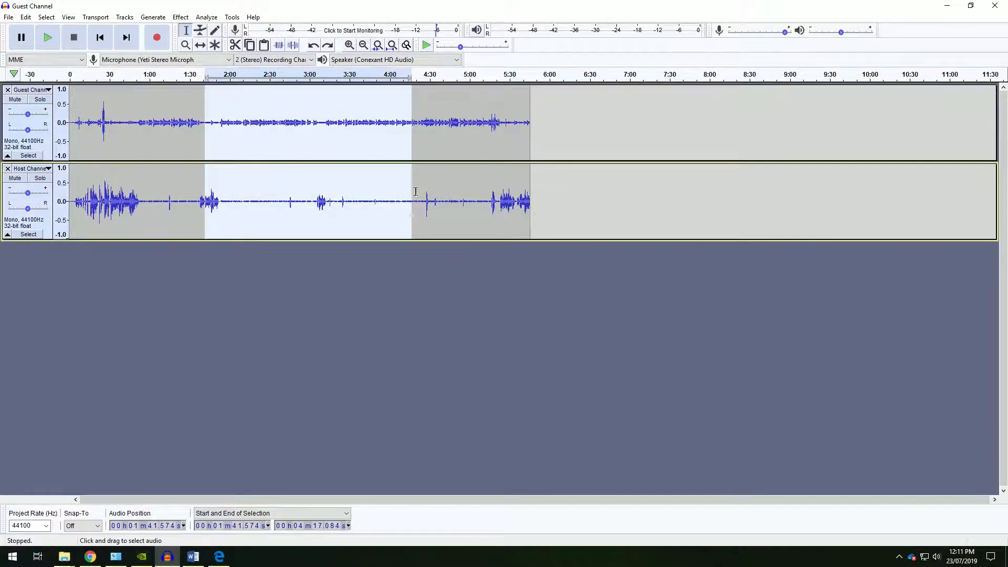
{"action": "left_click", "coordinate": [25, 17]}
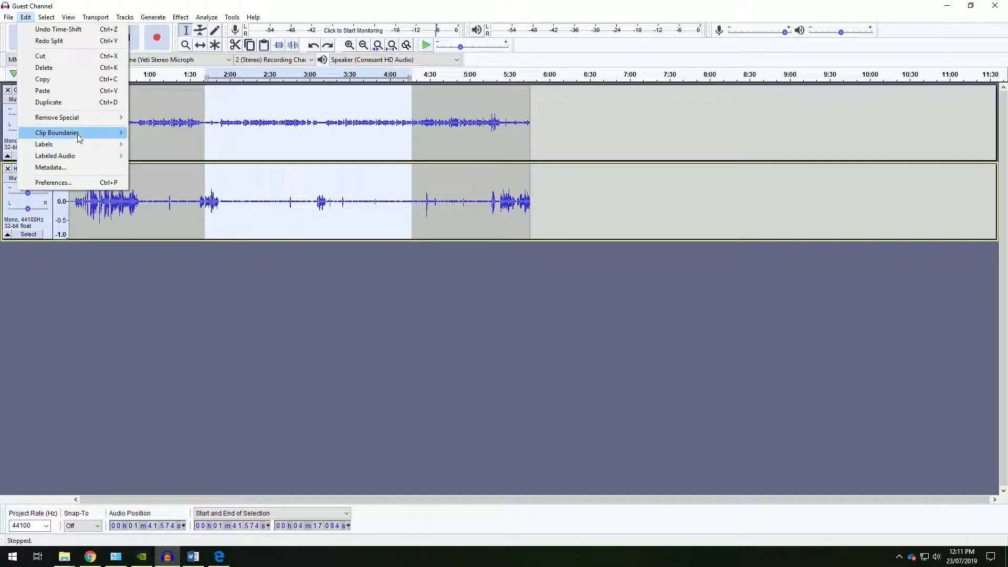
{"action": "mouse_move", "coordinate": [77, 135]}
{"action": "left_click", "coordinate": [172, 135]}
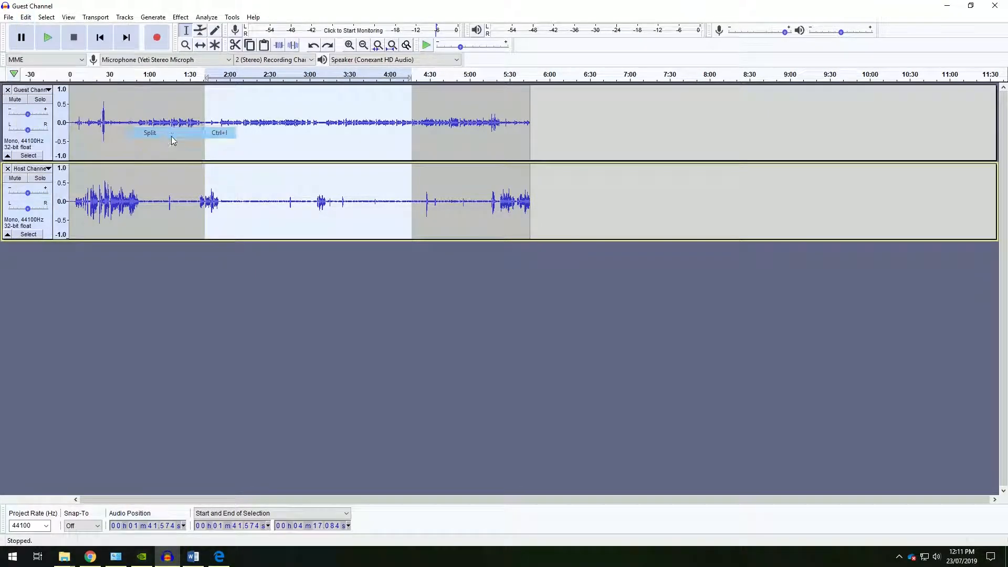
Slide the end and middle sections of both tracks later to open gaps between clips.
{"action": "left_click", "coordinate": [200, 44]}
{"action": "left_click_drag", "start_coordinate": [472, 126], "coordinate": [590, 126]}
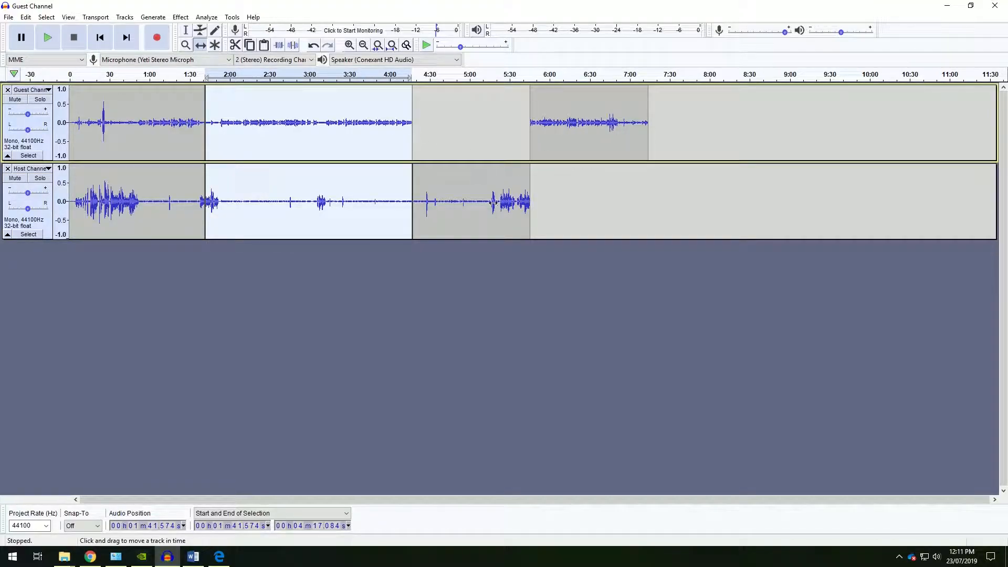
{"action": "left_click_drag", "start_coordinate": [491, 195], "coordinate": [584, 200]}
{"action": "left_click", "coordinate": [186, 30]}
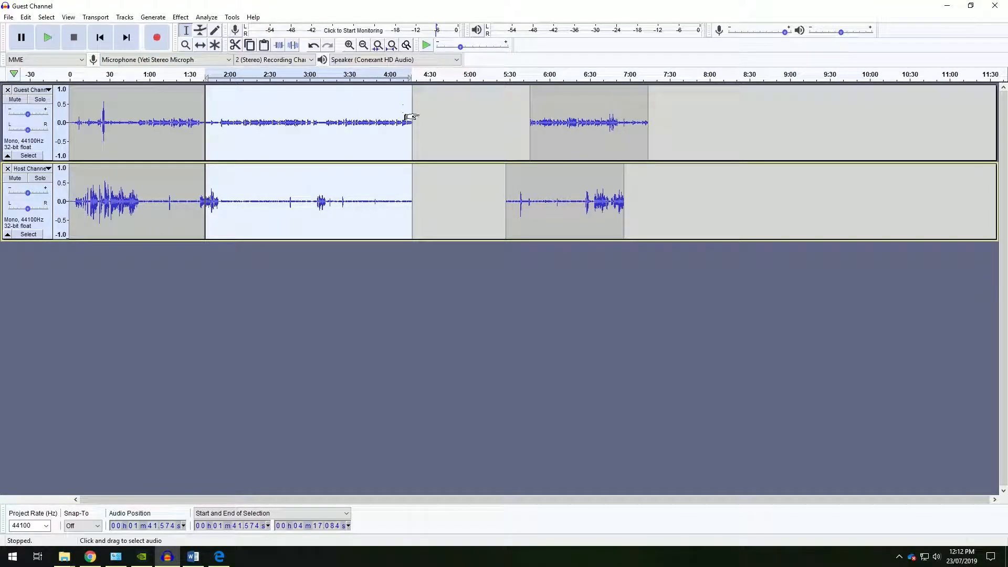
{"action": "left_click", "coordinate": [466, 113]}
{"action": "left_click", "coordinate": [200, 44]}
{"action": "left_click_drag", "start_coordinate": [315, 126], "coordinate": [383, 127]}
{"action": "left_click_drag", "start_coordinate": [399, 210], "coordinate": [448, 217]}
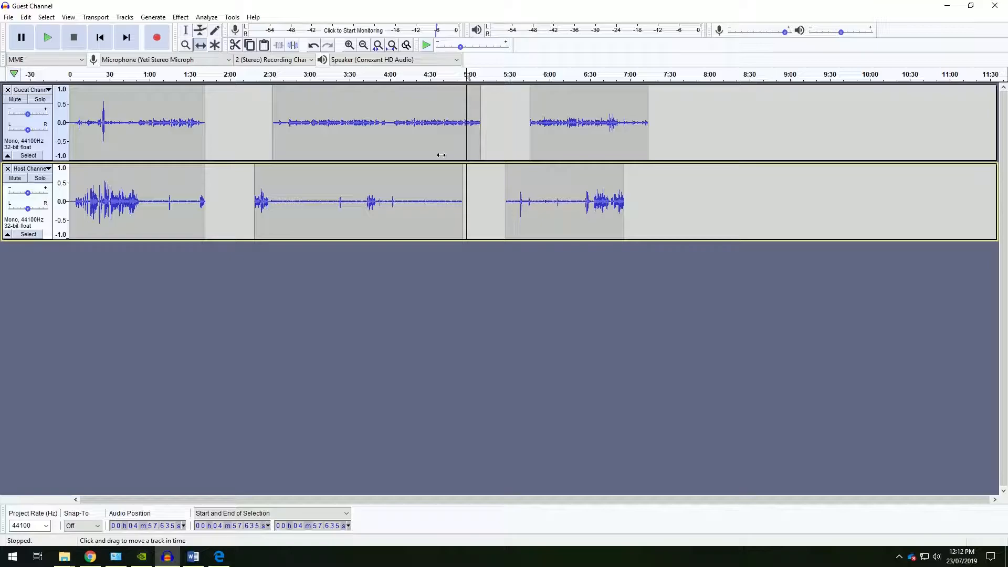
Undo the last three section moves.
{"action": "key", "text": "ctrl+z"}
{"action": "key", "text": "ctrl+z"}
{"action": "key", "text": "ctrl+z"}
{"action": "key", "text": "ctrl+z"}
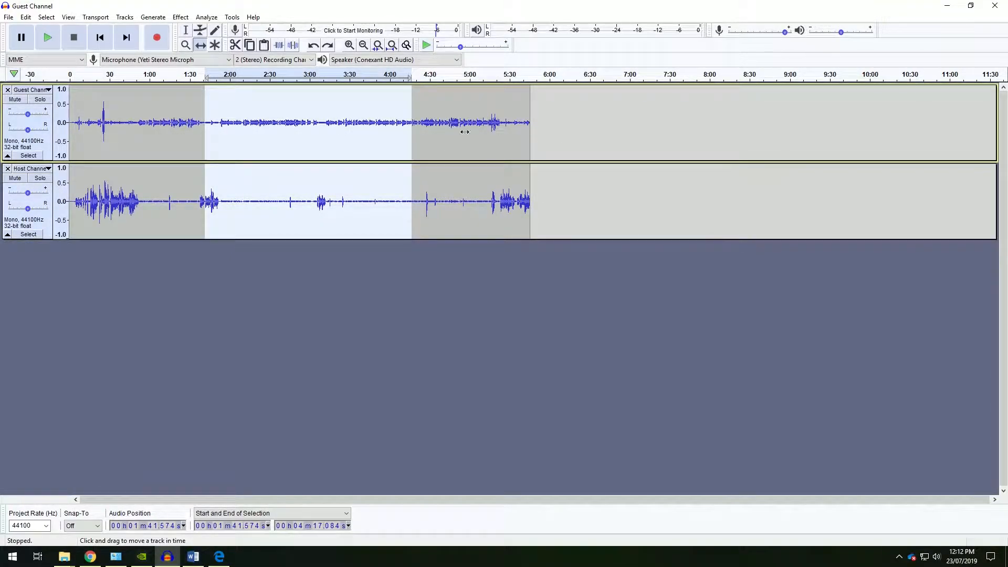
Select the Guest track from about 2:05 to 4:34 and slide the Guest section after it later.
{"action": "left_click", "coordinate": [186, 30]}
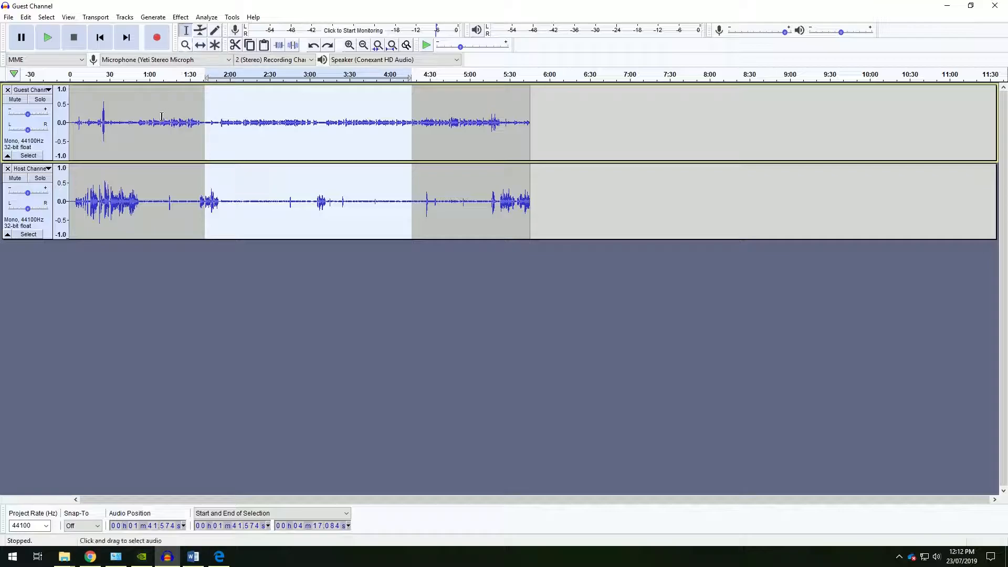
{"action": "left_click", "coordinate": [162, 123]}
{"action": "left_click_drag", "start_coordinate": [236, 93], "coordinate": [435, 138]}
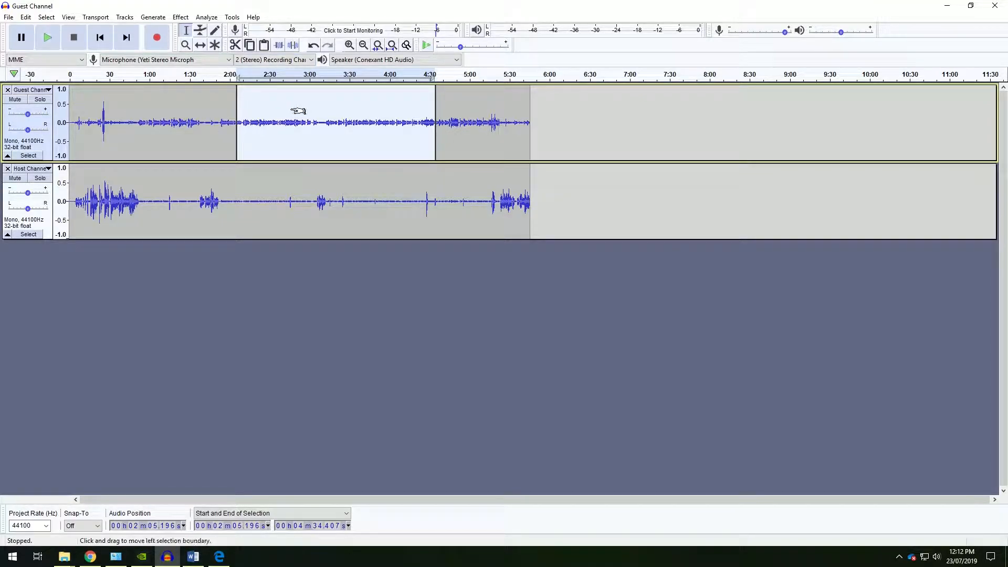
{"action": "left_click", "coordinate": [200, 44]}
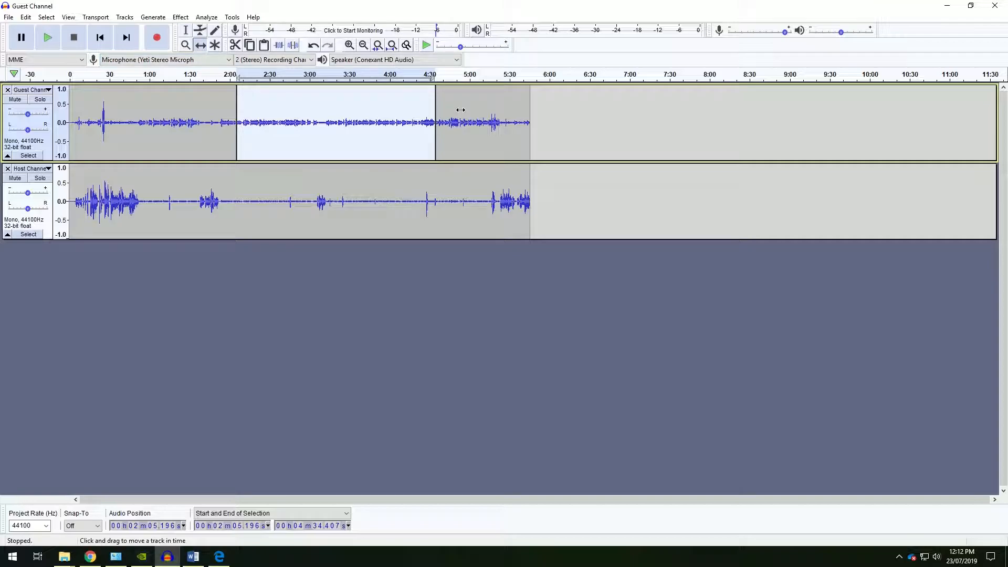
{"action": "left_click_drag", "start_coordinate": [460, 109], "coordinate": [499, 109]}
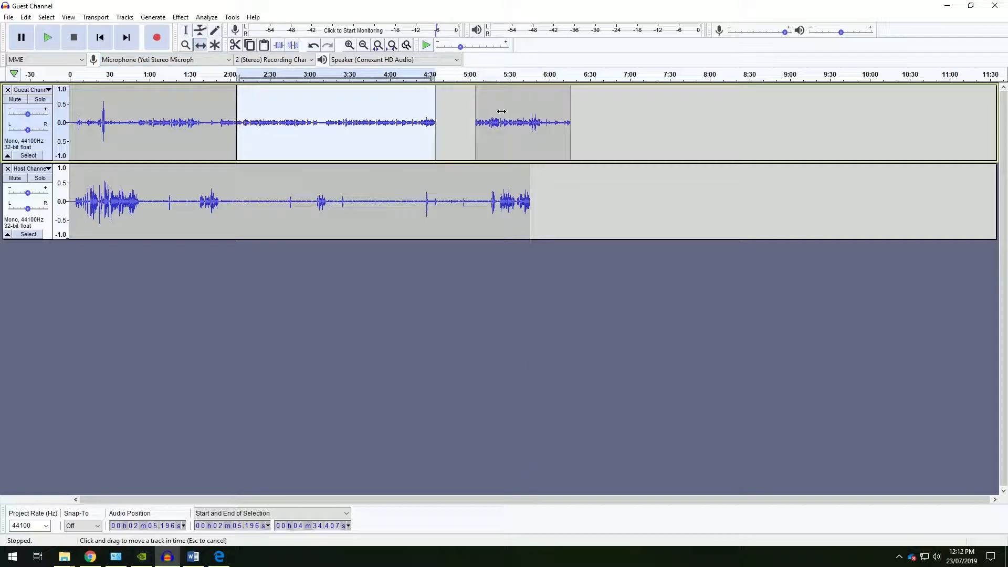
Place the cursor in the Guest track near 1:28 and slide the Guest middle section slightly later.
{"action": "left_click", "coordinate": [185, 30]}
{"action": "left_click", "coordinate": [201, 46]}
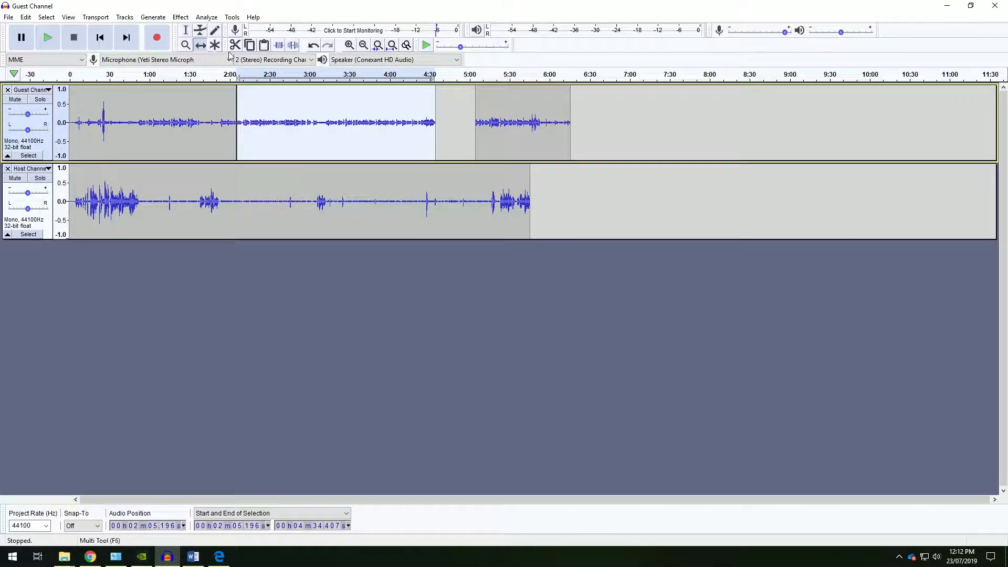
{"action": "left_click", "coordinate": [186, 31]}
{"action": "left_click", "coordinate": [188, 101]}
{"action": "left_click", "coordinate": [201, 46]}
{"action": "left_click_drag", "start_coordinate": [287, 102], "coordinate": [307, 101]}
{"action": "left_click_drag", "start_coordinate": [406, 133], "coordinate": [281, 125]}
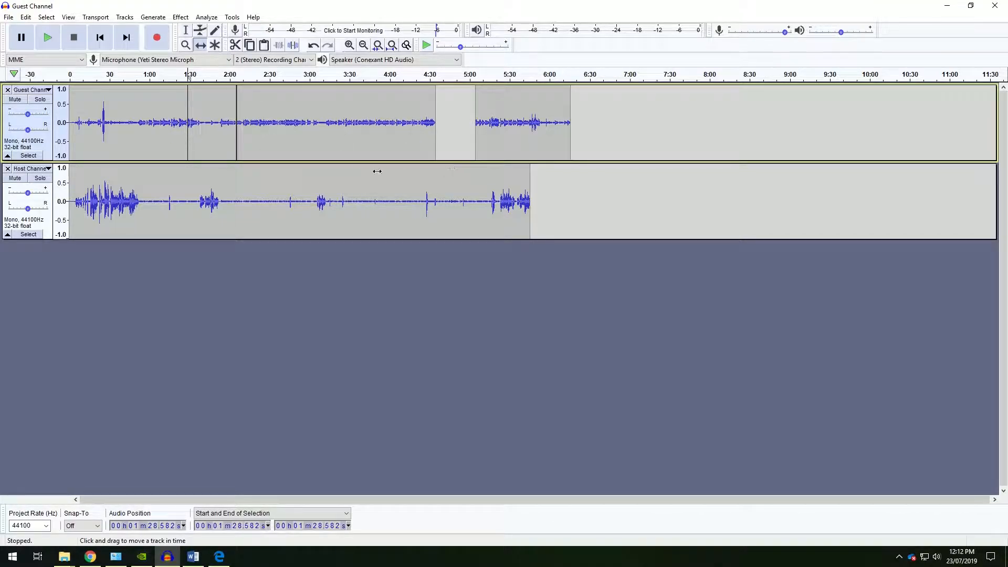
{"action": "left_click_drag", "start_coordinate": [302, 110], "coordinate": [316, 110]}
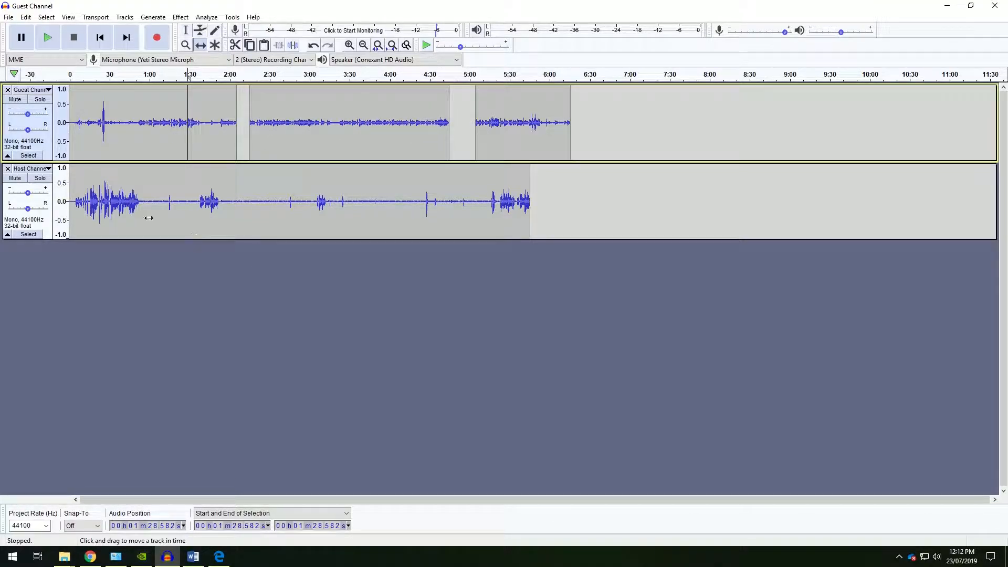
Undo the last four edits.
{"action": "key", "text": "ctrl+z"}
{"action": "key", "text": "ctrl+z"}
{"action": "key", "text": "ctrl+z"}
{"action": "key", "text": "ctrl+z"}
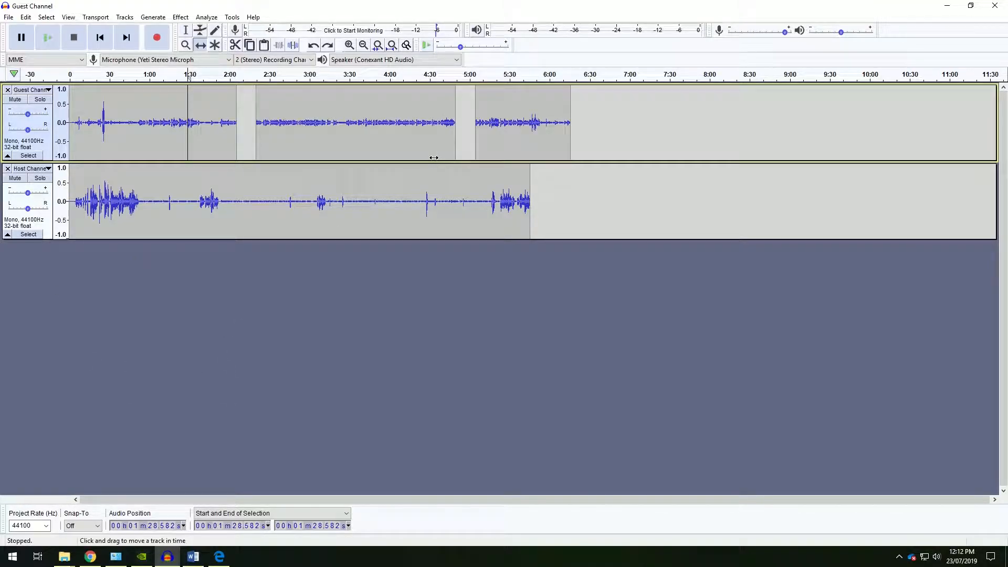
{"action": "key", "text": "ctrl+z"}
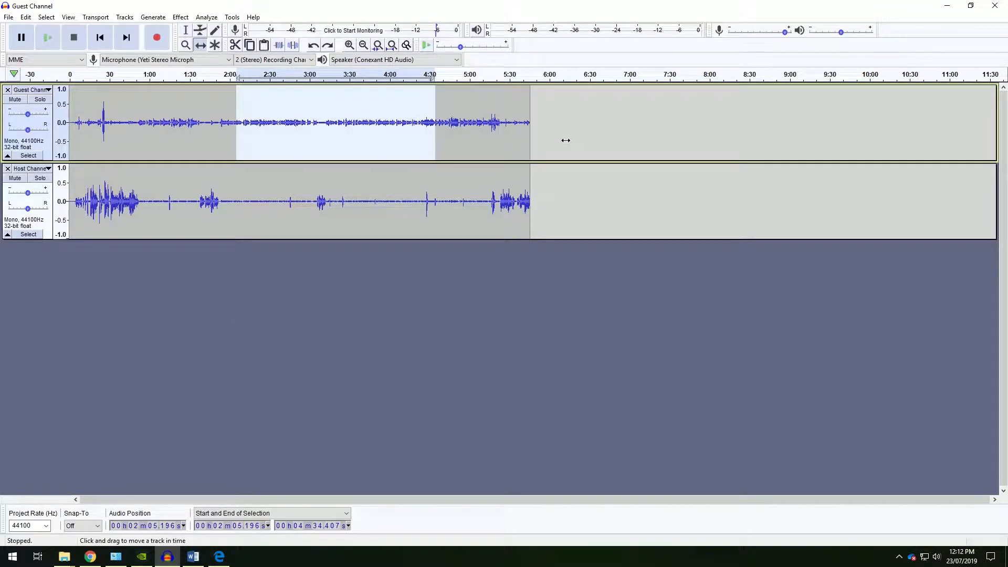
Select the Guest track from about 2:09 to its end and apply Split New to it.
{"action": "left_click", "coordinate": [185, 30]}
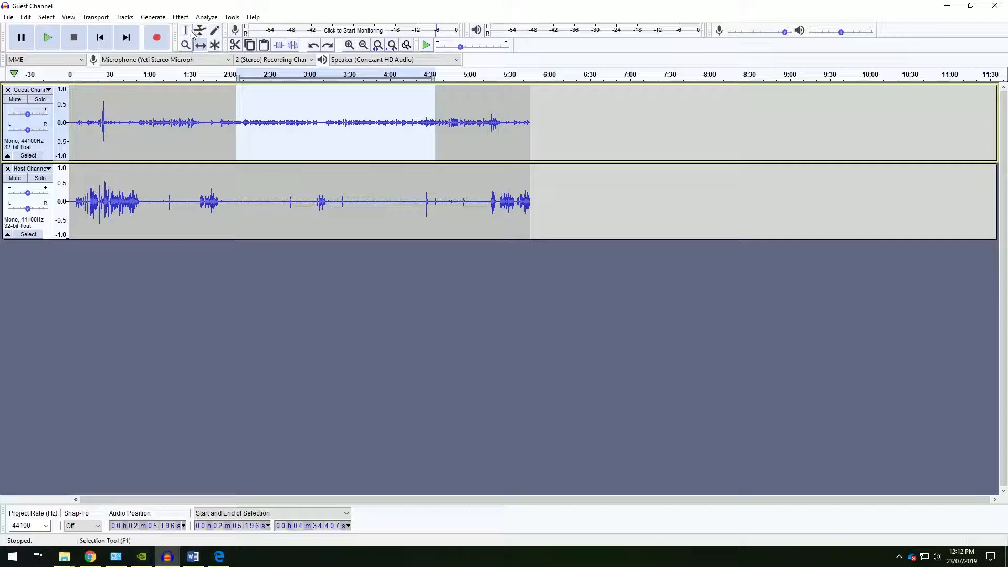
{"action": "left_click", "coordinate": [195, 96]}
{"action": "left_click_drag", "start_coordinate": [243, 92], "coordinate": [531, 136]}
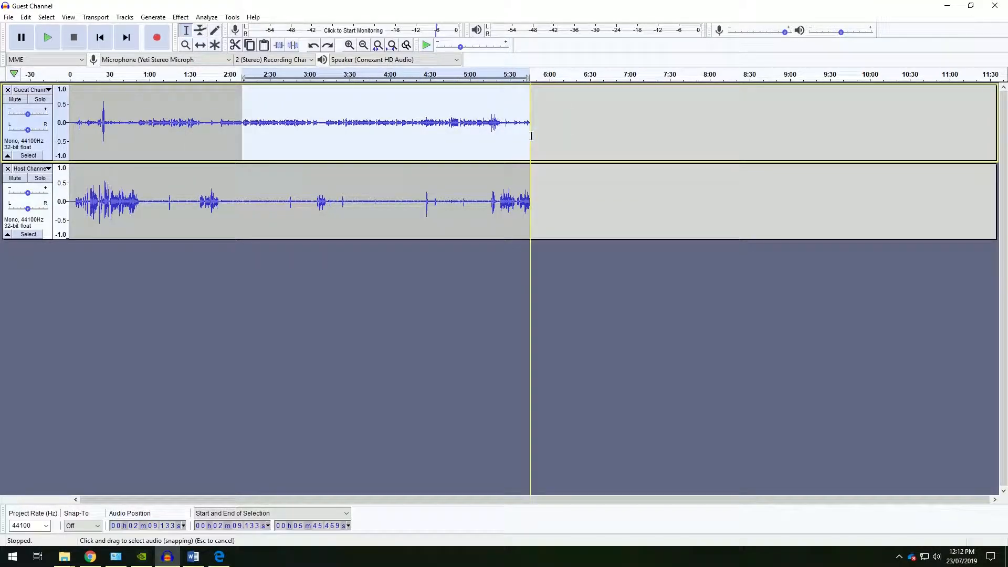
{"action": "left_click", "coordinate": [26, 17]}
{"action": "mouse_move", "coordinate": [86, 136]}
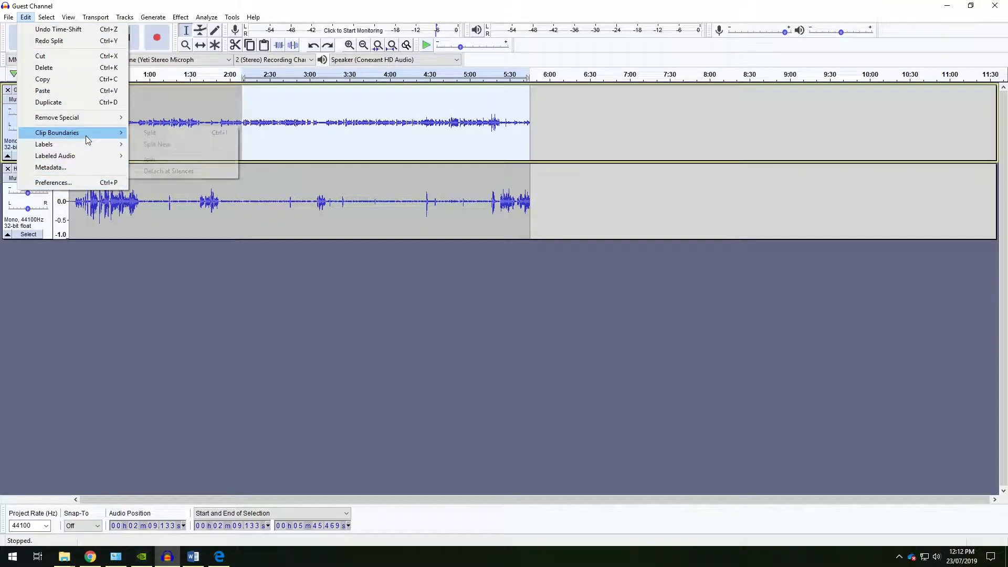
{"action": "left_click", "coordinate": [175, 145]}
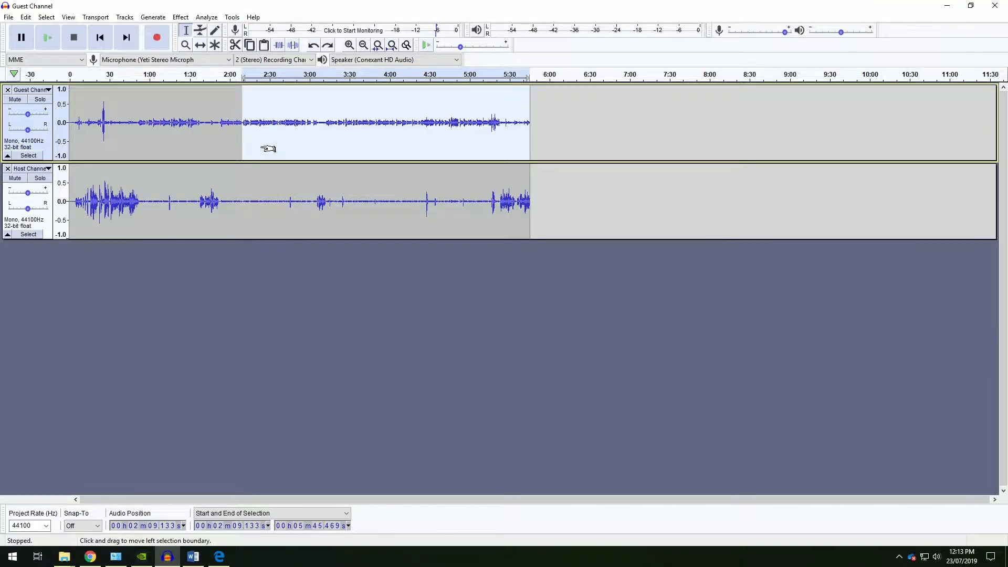
Select the Guest track from about 2:40 to its end, copy it, and paste it as a new track.
{"action": "left_click", "coordinate": [588, 207]}
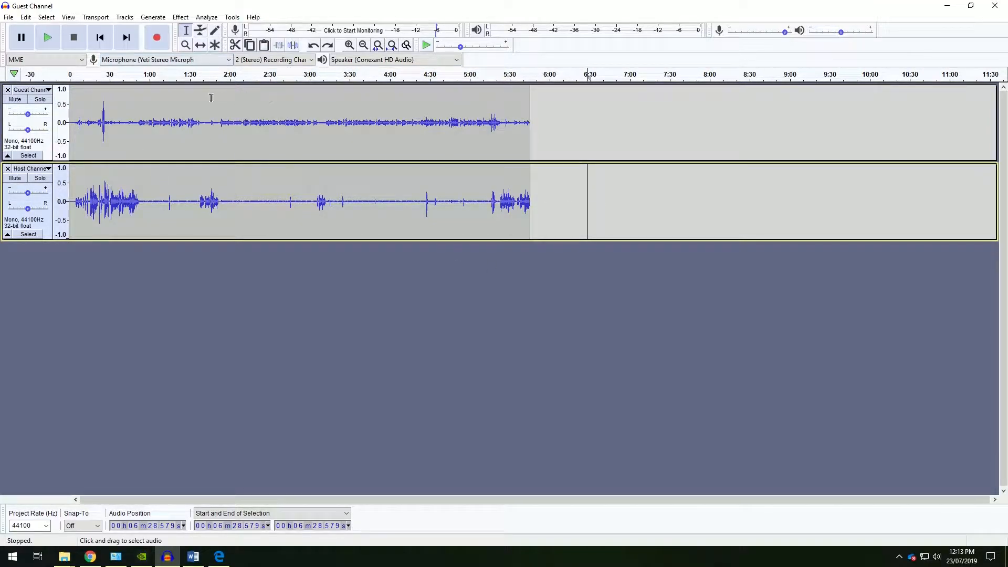
{"action": "left_click_drag", "start_coordinate": [283, 94], "coordinate": [530, 145]}
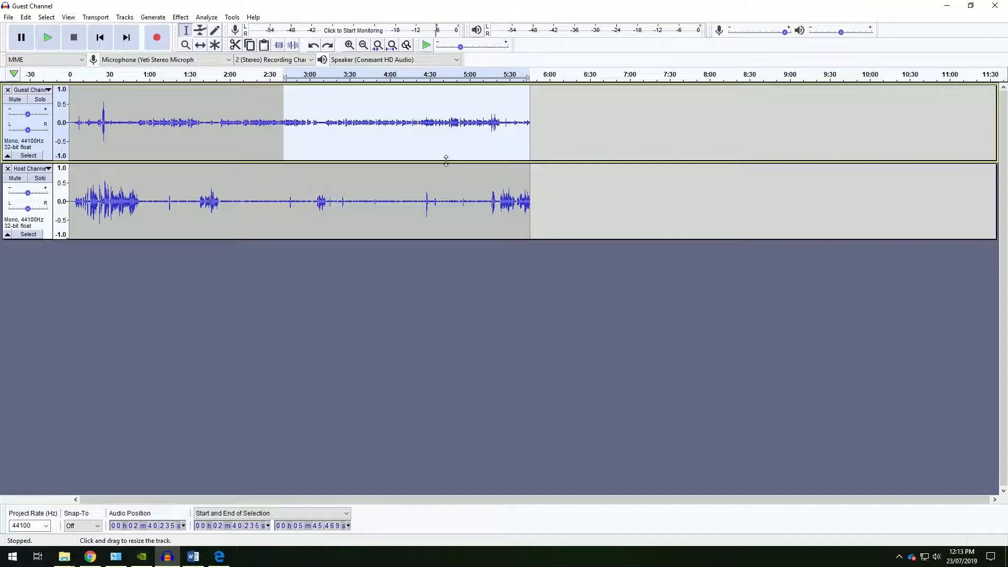
{"action": "left_click", "coordinate": [251, 46]}
{"action": "left_click", "coordinate": [386, 268]}
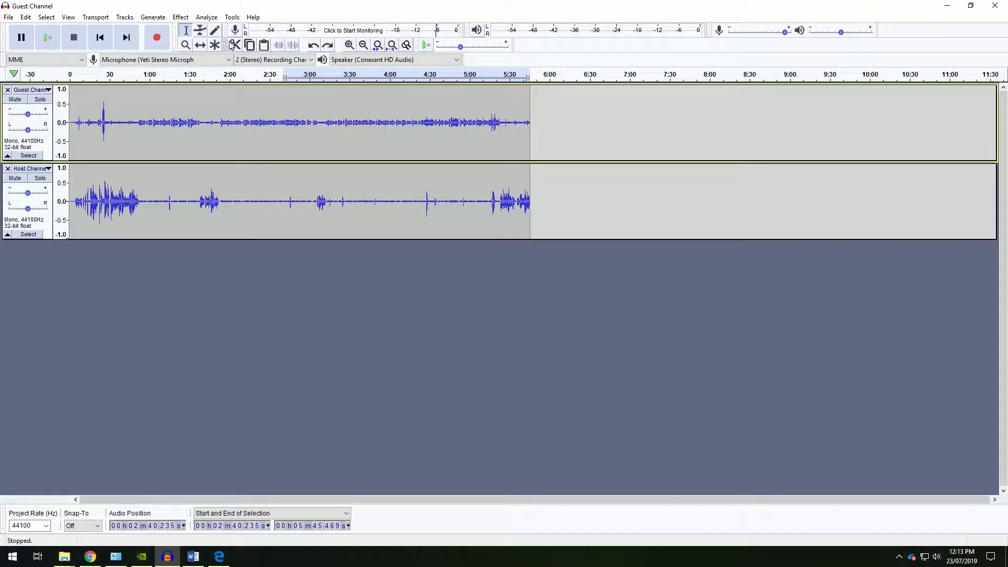
{"action": "left_click", "coordinate": [264, 46]}
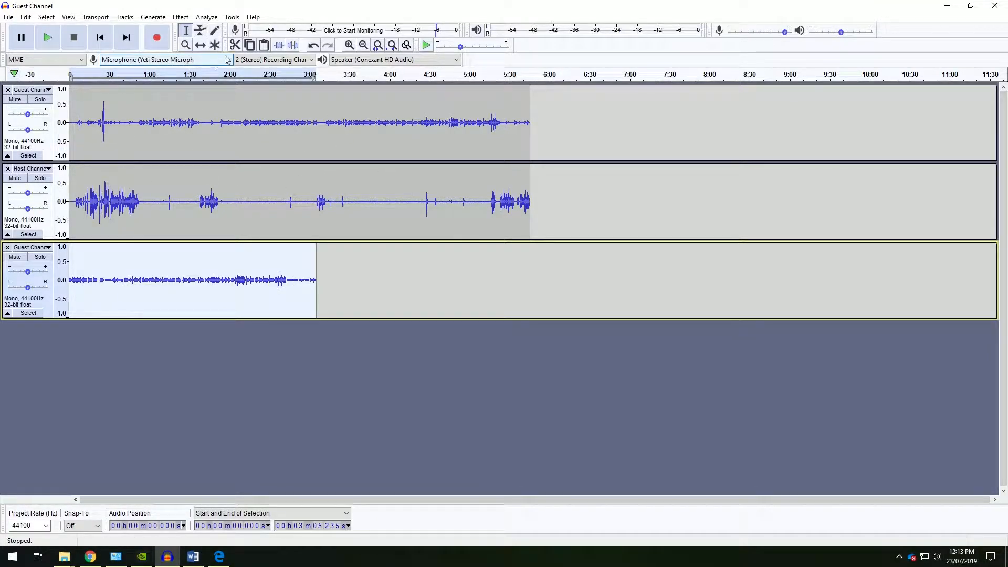
Slide the pasted track to start near 6:20, then undo the move and the paste.
{"action": "left_click", "coordinate": [200, 44]}
{"action": "left_click_drag", "start_coordinate": [95, 262], "coordinate": [602, 260]}
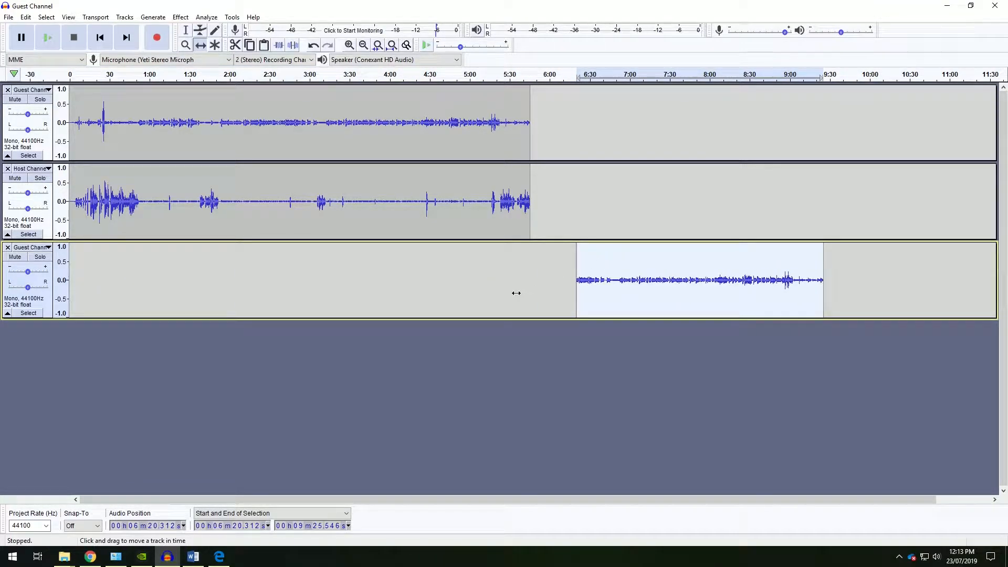
{"action": "key", "text": "ctrl+z"}
{"action": "key", "text": "ctrl+z"}
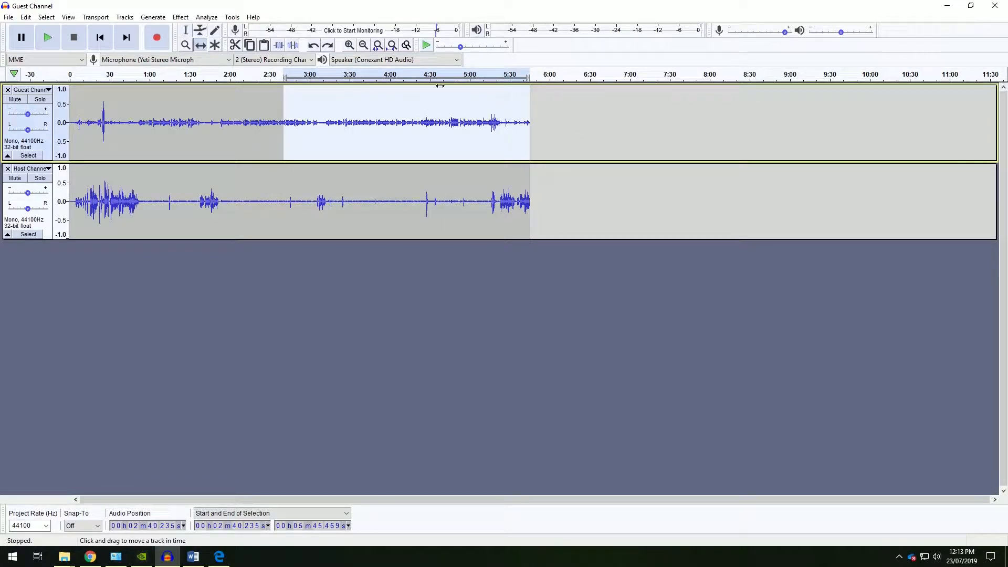
Select the Guest track from about 1:42 to 4:39, delete it, and undo the deletion.
{"action": "left_click", "coordinate": [186, 30]}
{"action": "left_click", "coordinate": [251, 99]}
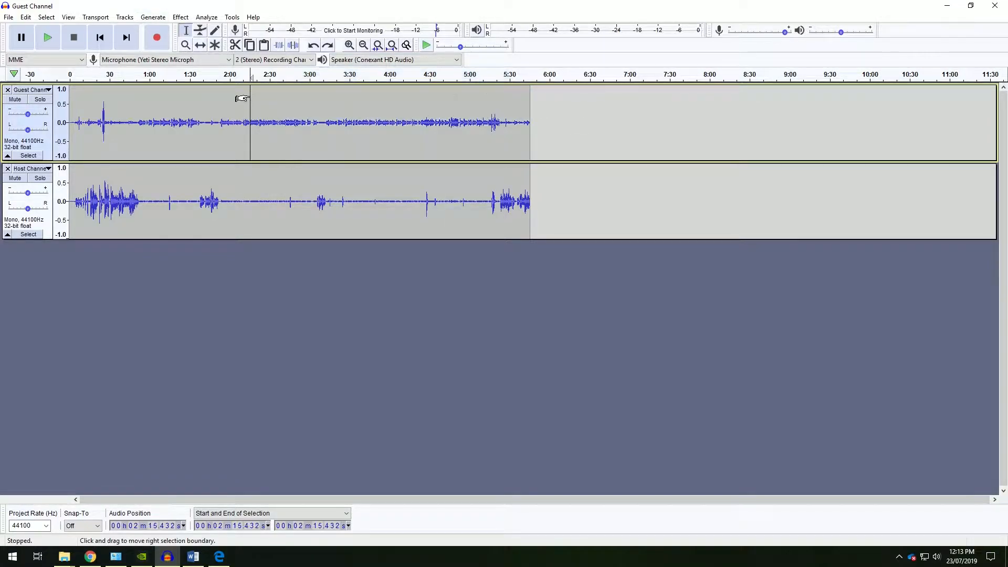
{"action": "left_click_drag", "start_coordinate": [206, 91], "coordinate": [442, 134]}
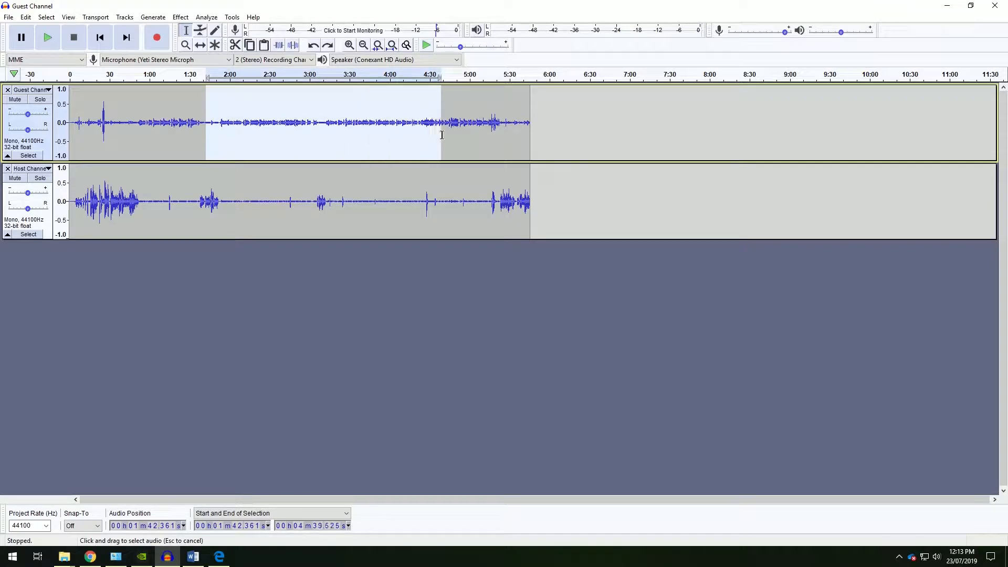
{"action": "key", "text": "Delete"}
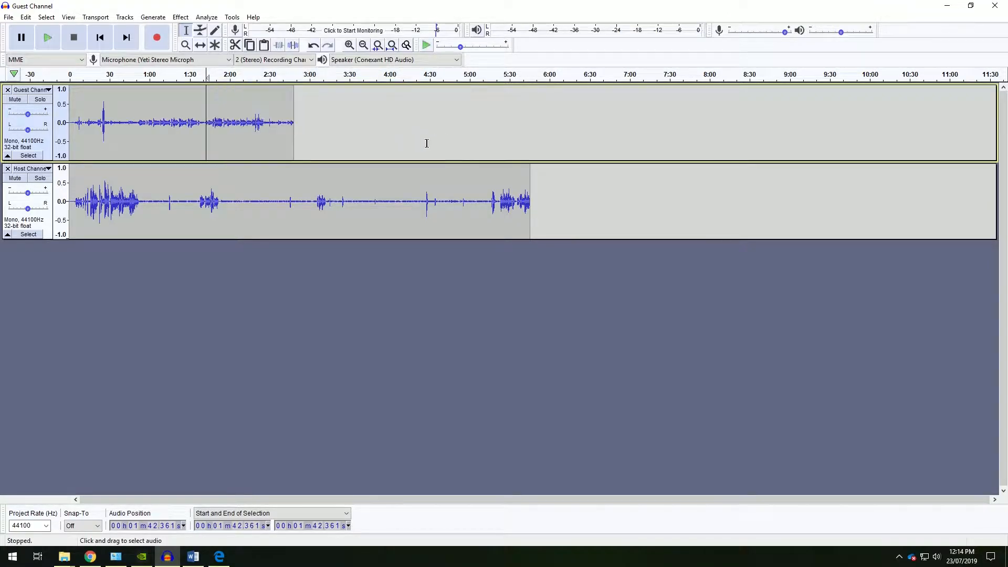
{"action": "key", "text": "ctrl+z"}
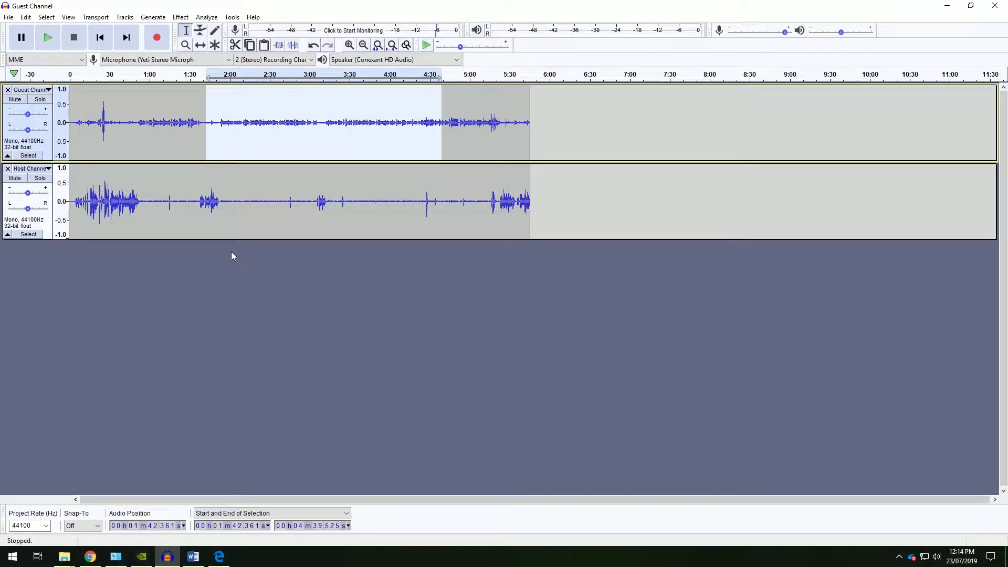
Cut the selected Guest section and paste it into a new track.
{"action": "key", "text": "ctrl+x"}
{"action": "left_click", "coordinate": [239, 291]}
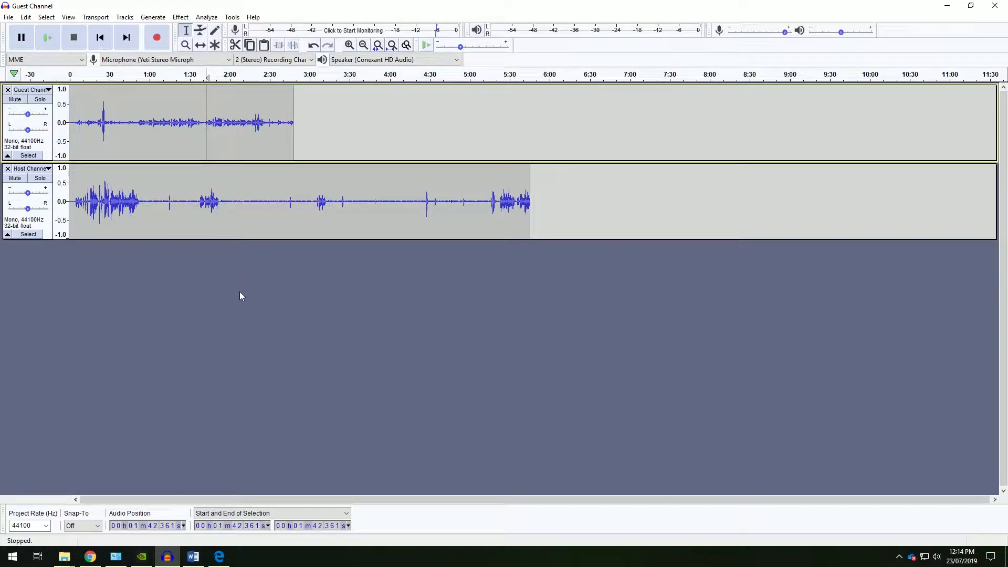
{"action": "key", "text": "ctrl+v"}
{"action": "left_click", "coordinate": [383, 353]}
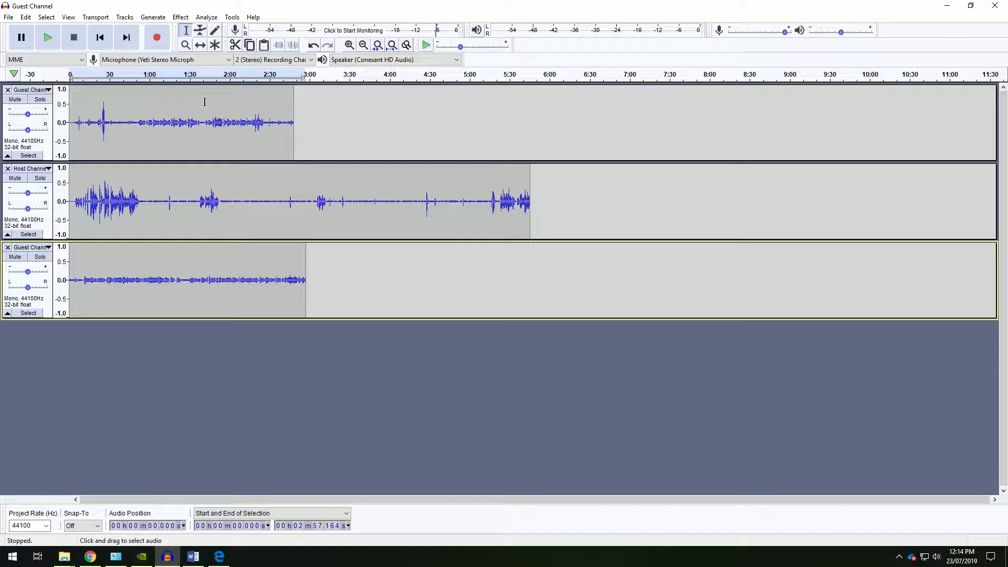
Undo the paste and the cut of the Guest section.
{"action": "left_click", "coordinate": [200, 46]}
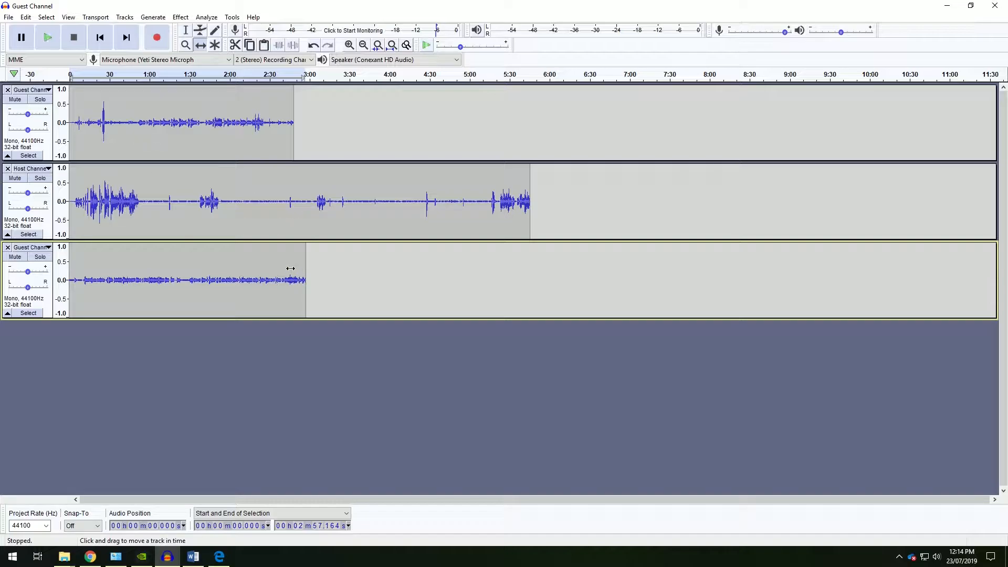
{"action": "key", "text": "ctrl+z"}
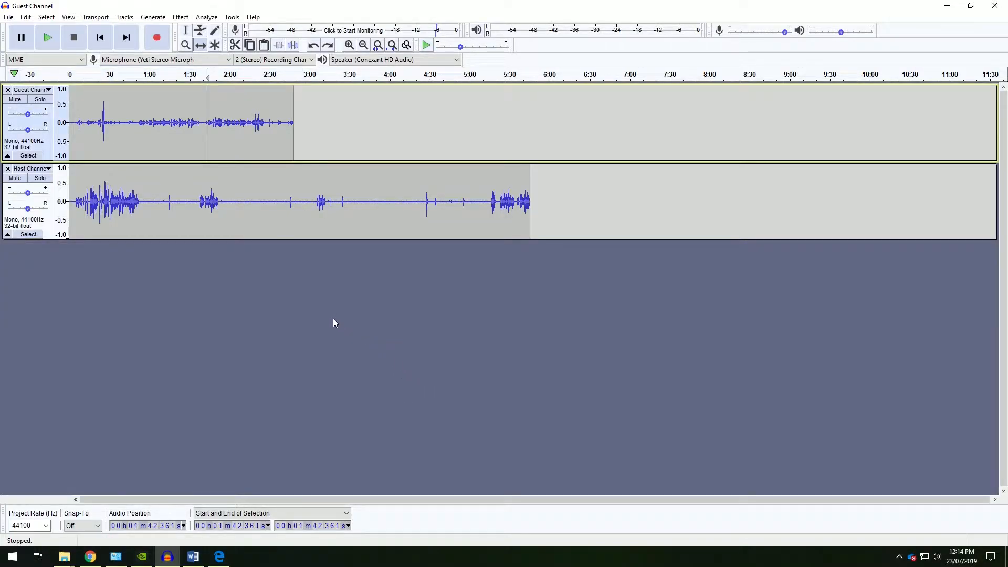
{"action": "key", "text": "ctrl+z"}
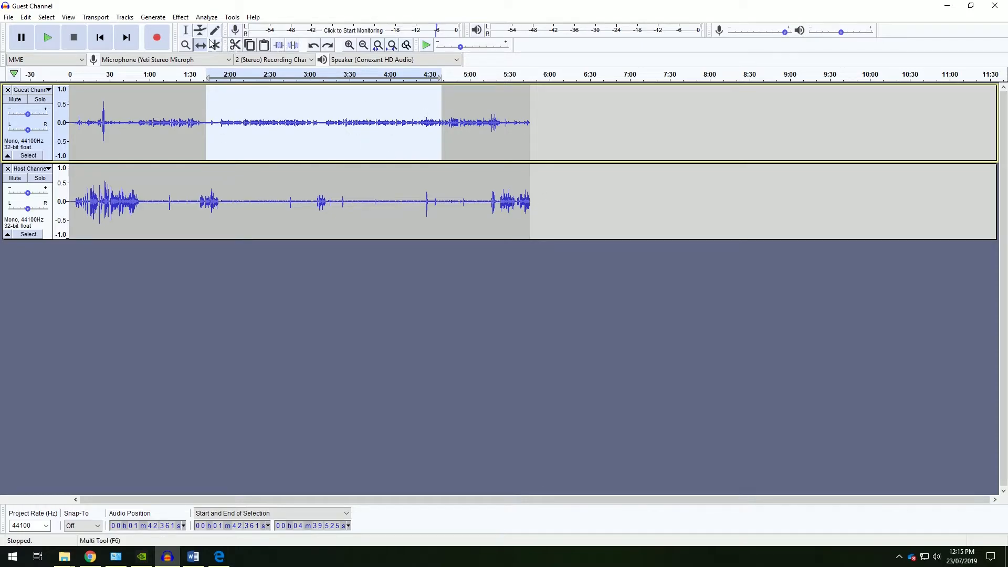
Place the cursor in the Guest track at about 1:30.
{"action": "left_click", "coordinate": [186, 30]}
{"action": "left_click", "coordinate": [189, 106]}
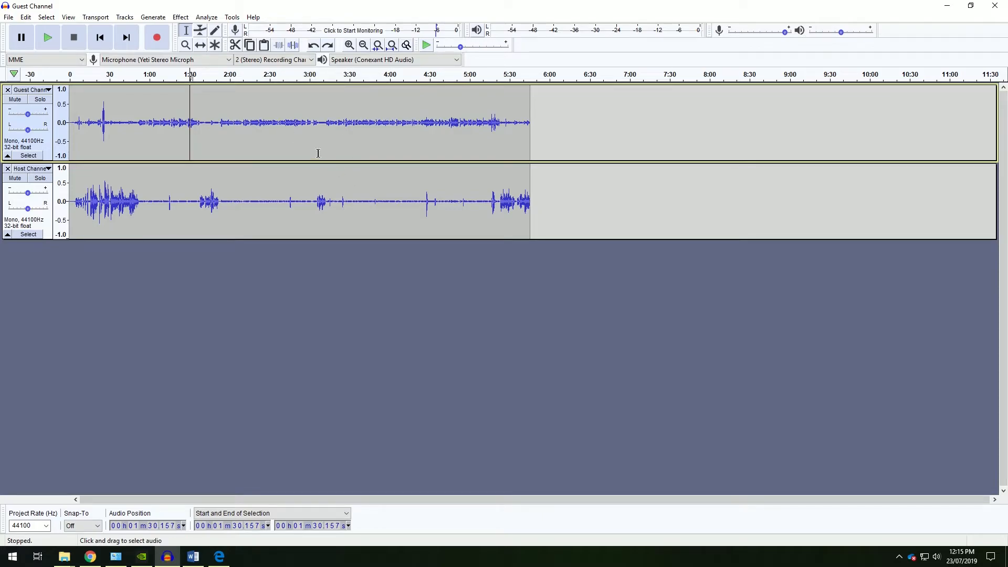